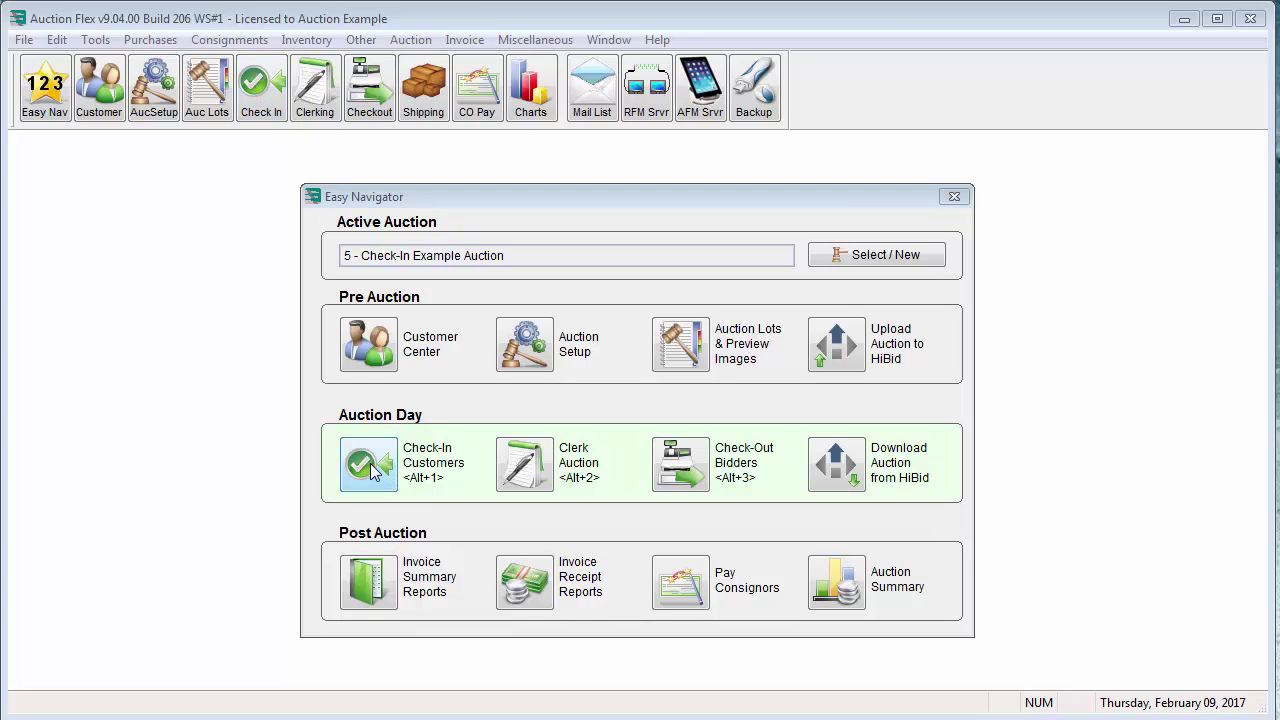
Open Check-In Customers from Easy Navigator for auction 5, Check-In Example Auction
click(370, 468)
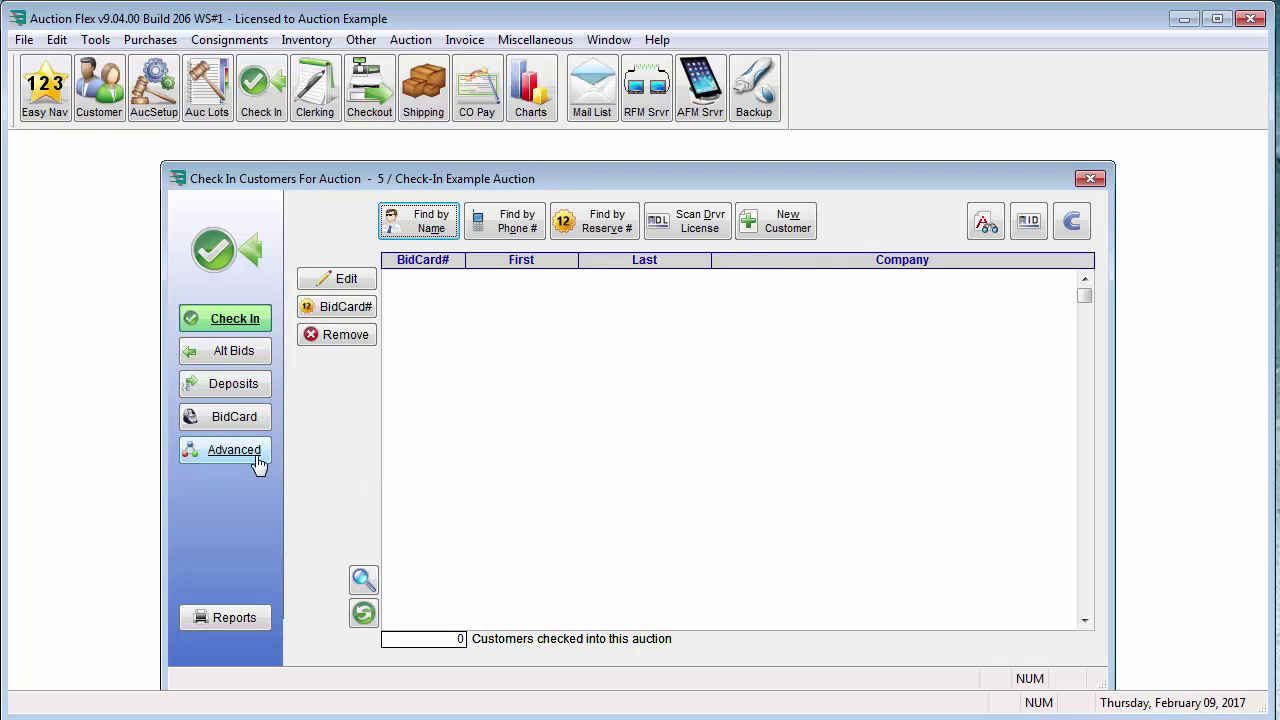
click(199, 455)
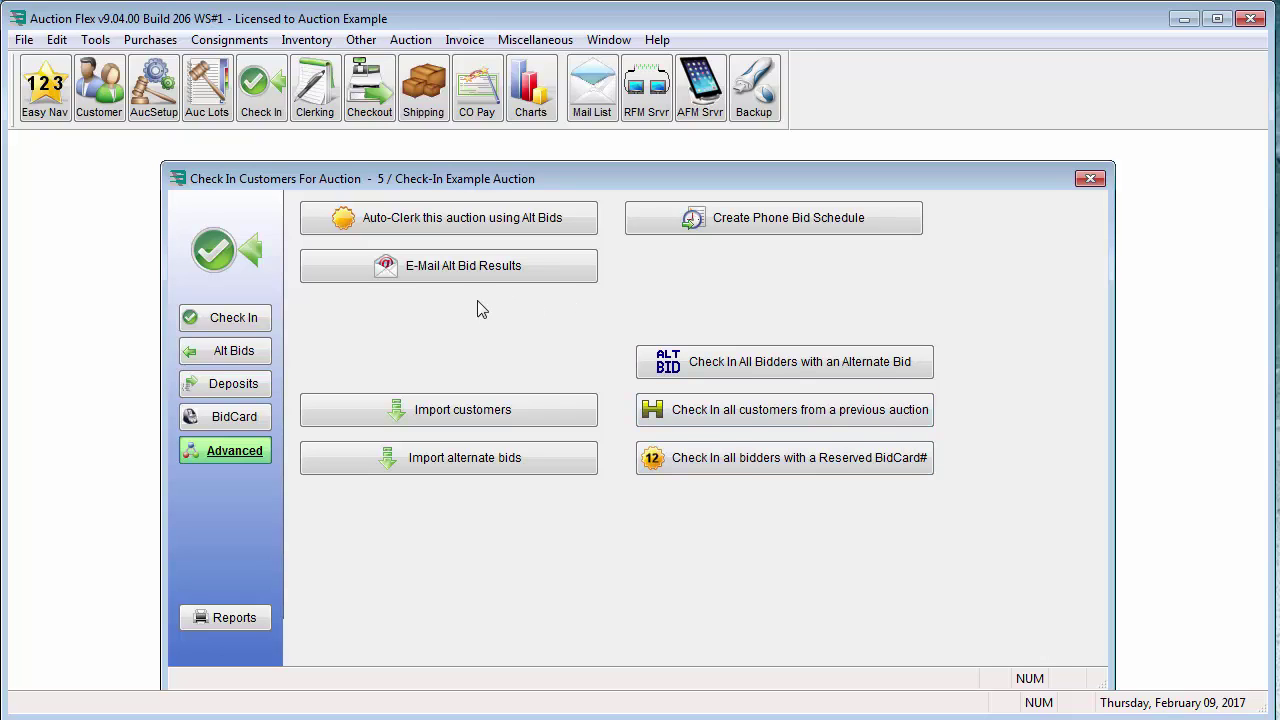
click(258, 320)
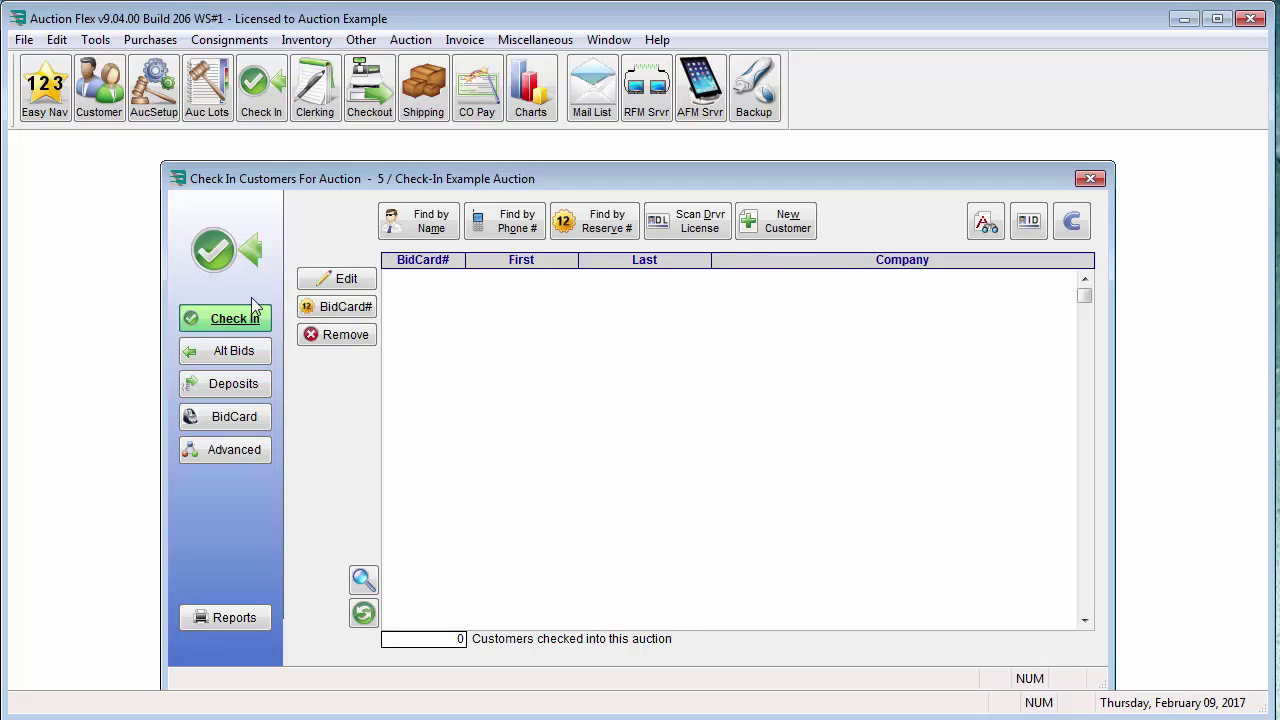
click(153, 88)
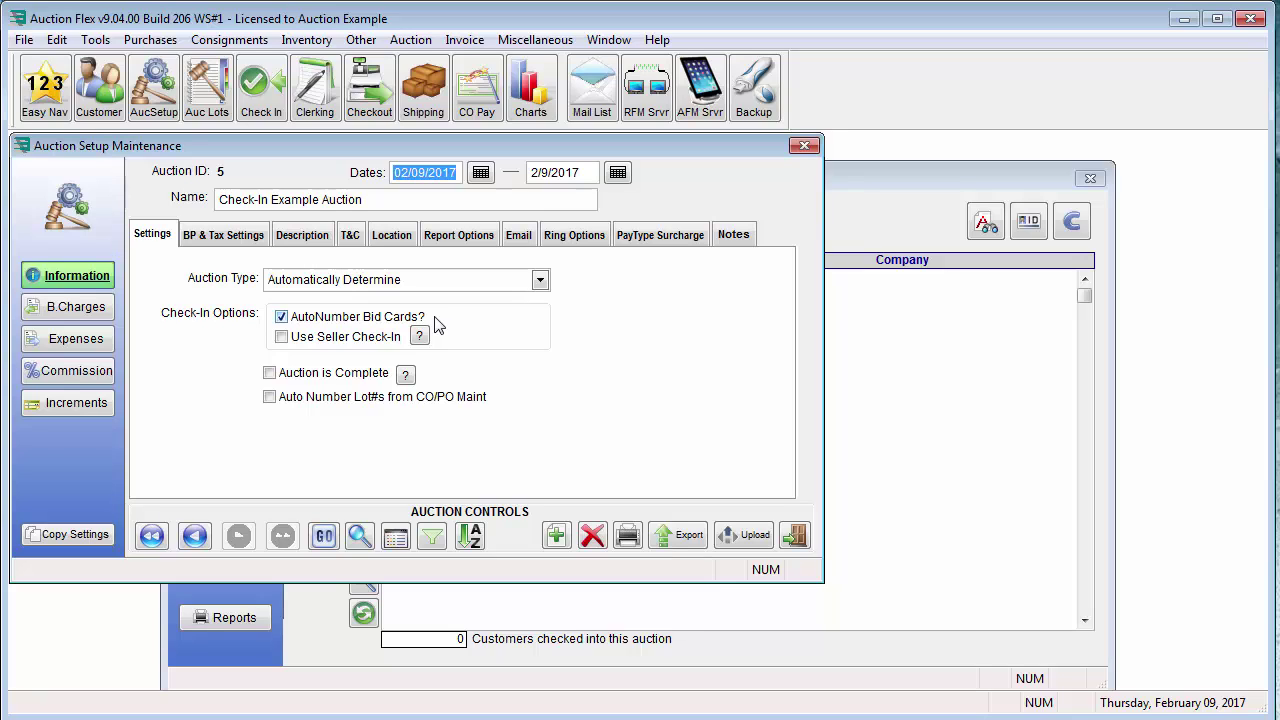
click(793, 534)
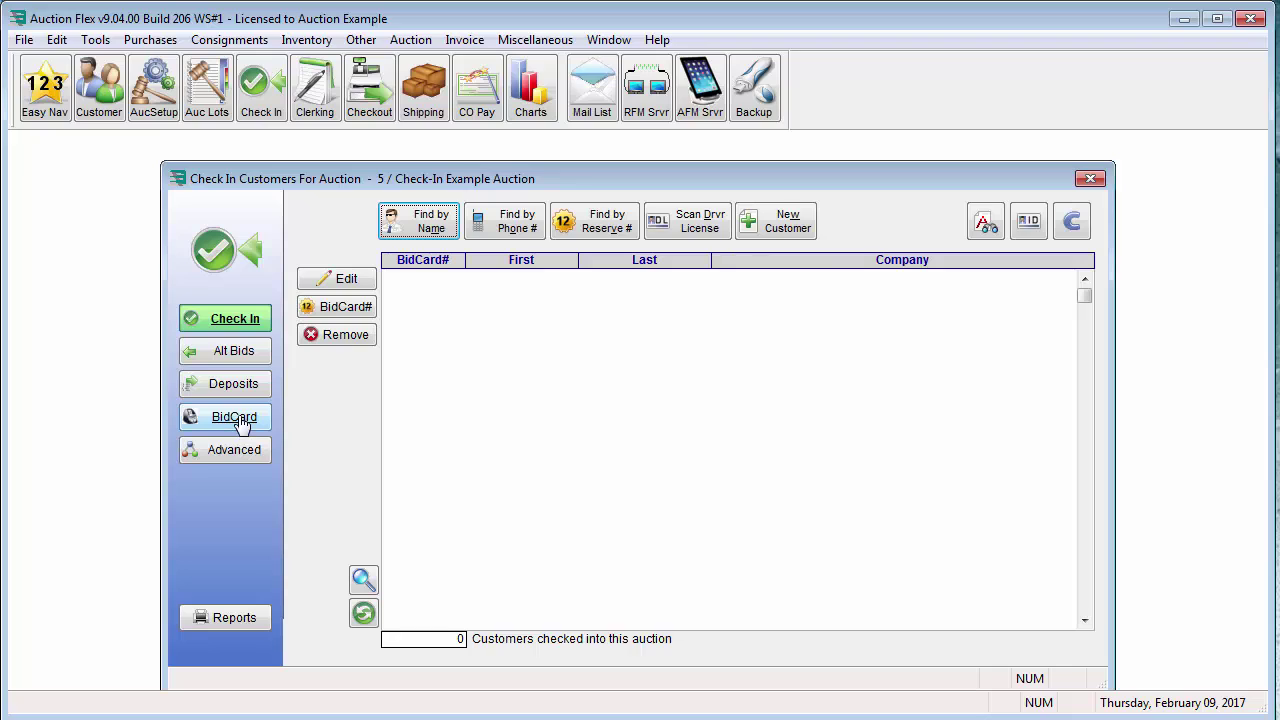
Choose Vertical BiFold with Lines as the bid card to print, then return to the check-in list
click(243, 424)
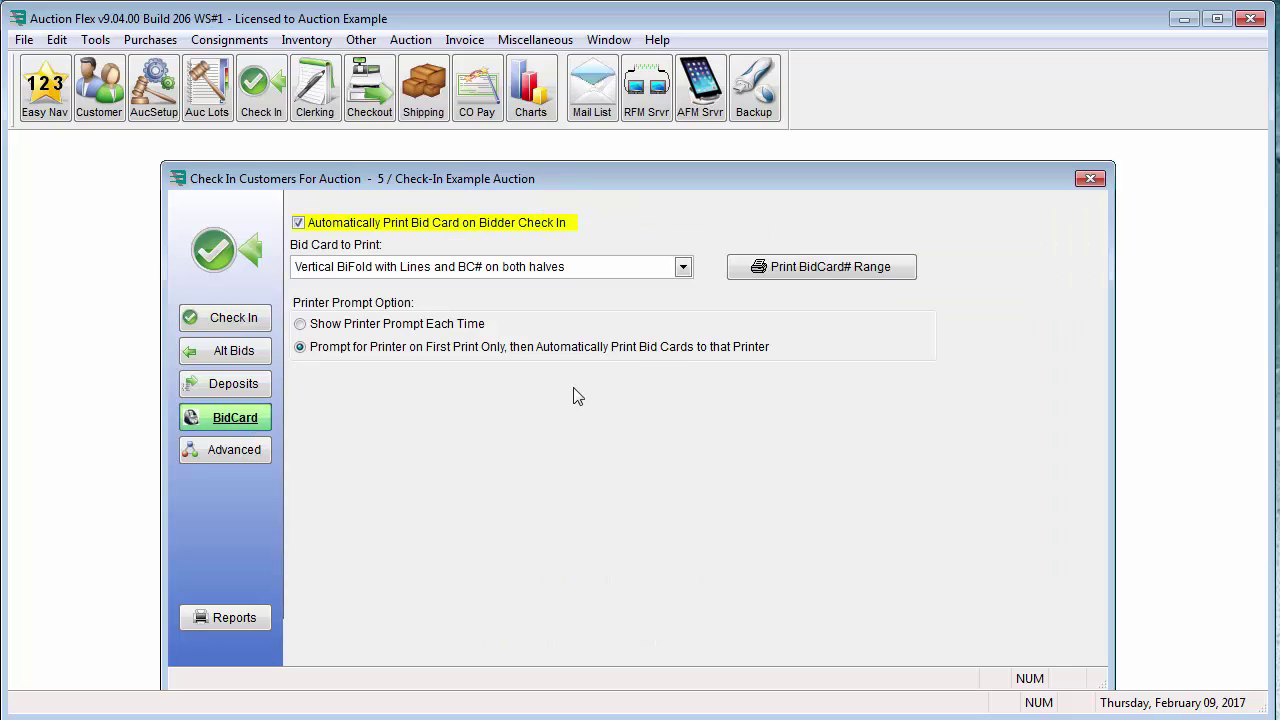
click(684, 268)
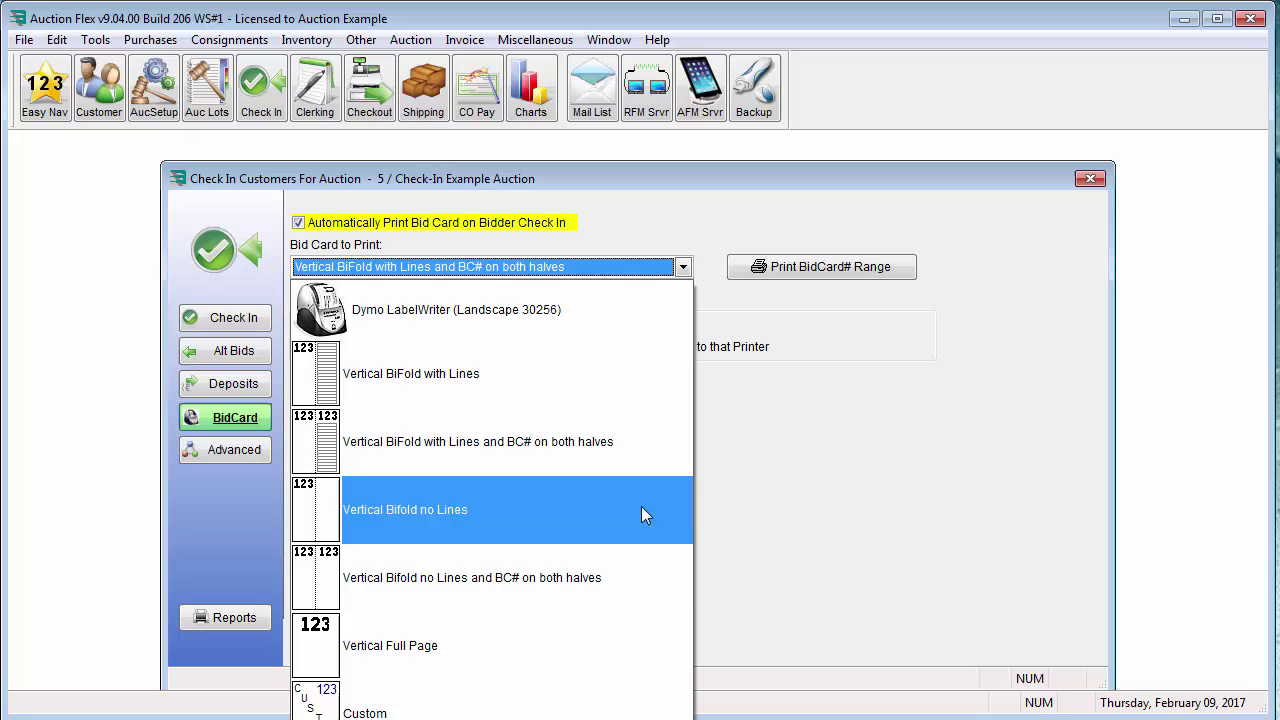
click(628, 385)
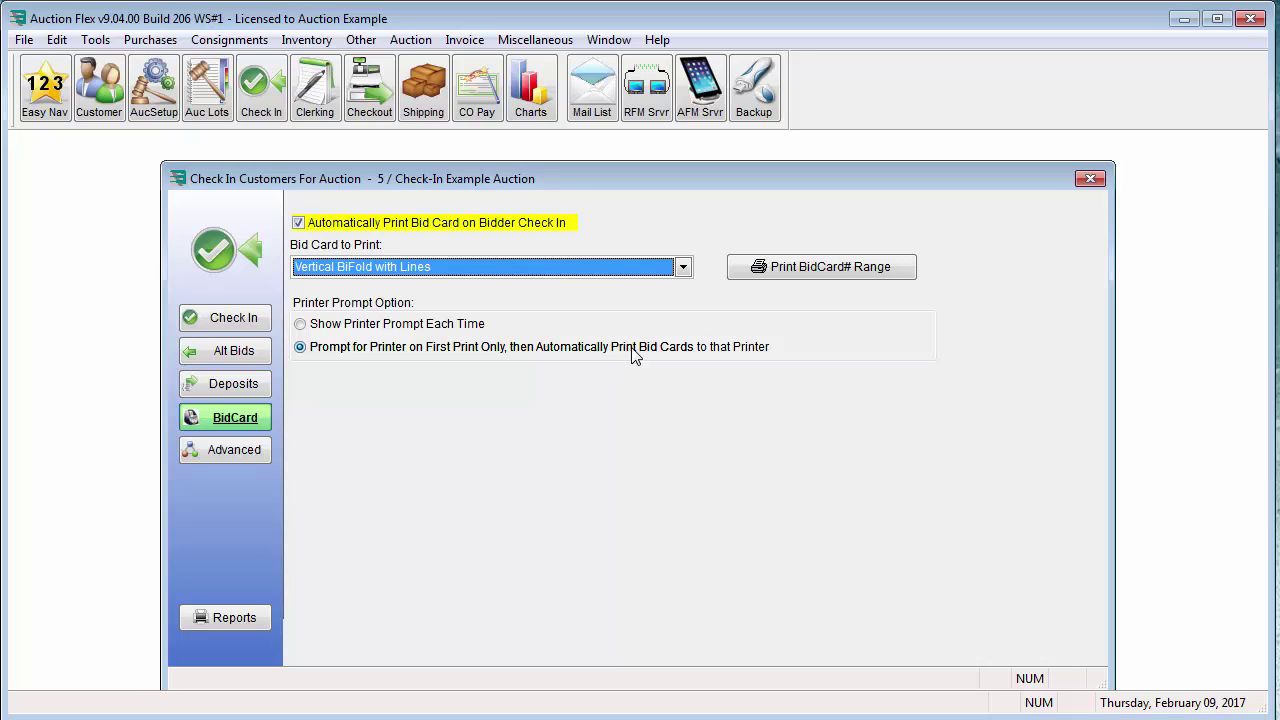
click(246, 323)
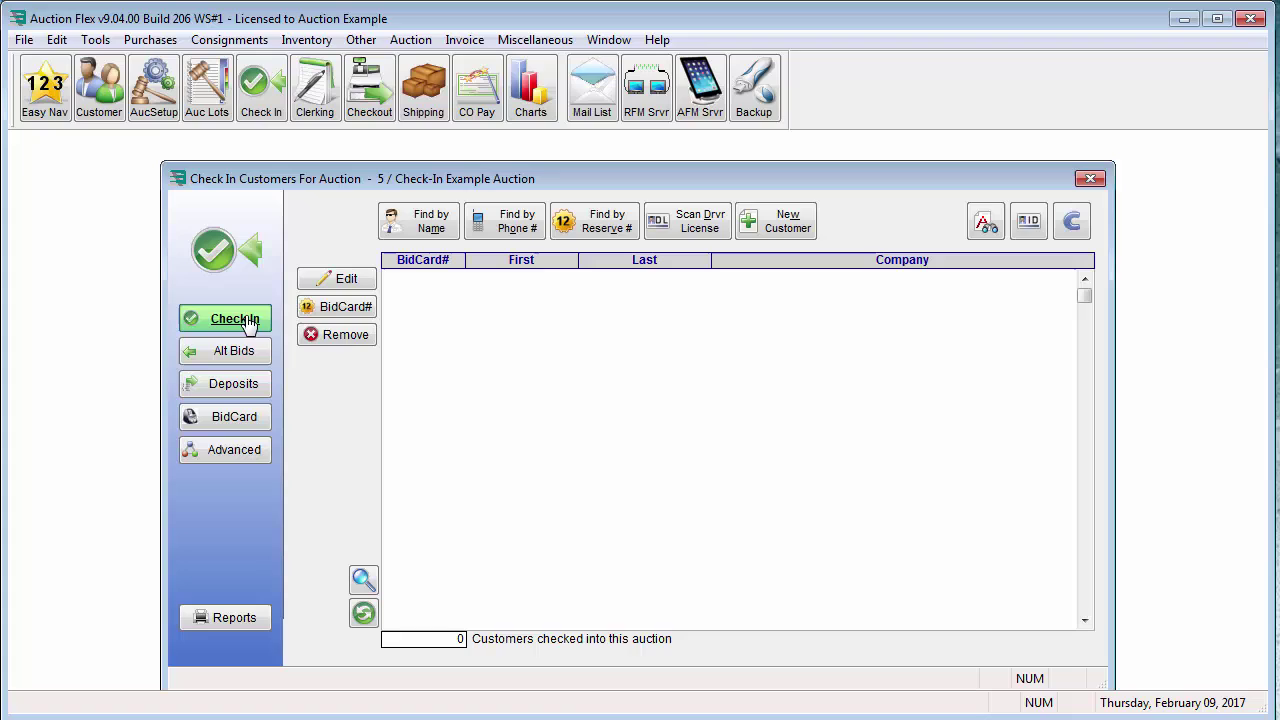
Find customers by a partial last name and open the first match's record, reviewing its 'Bad check, cash only' alert
click(409, 221)
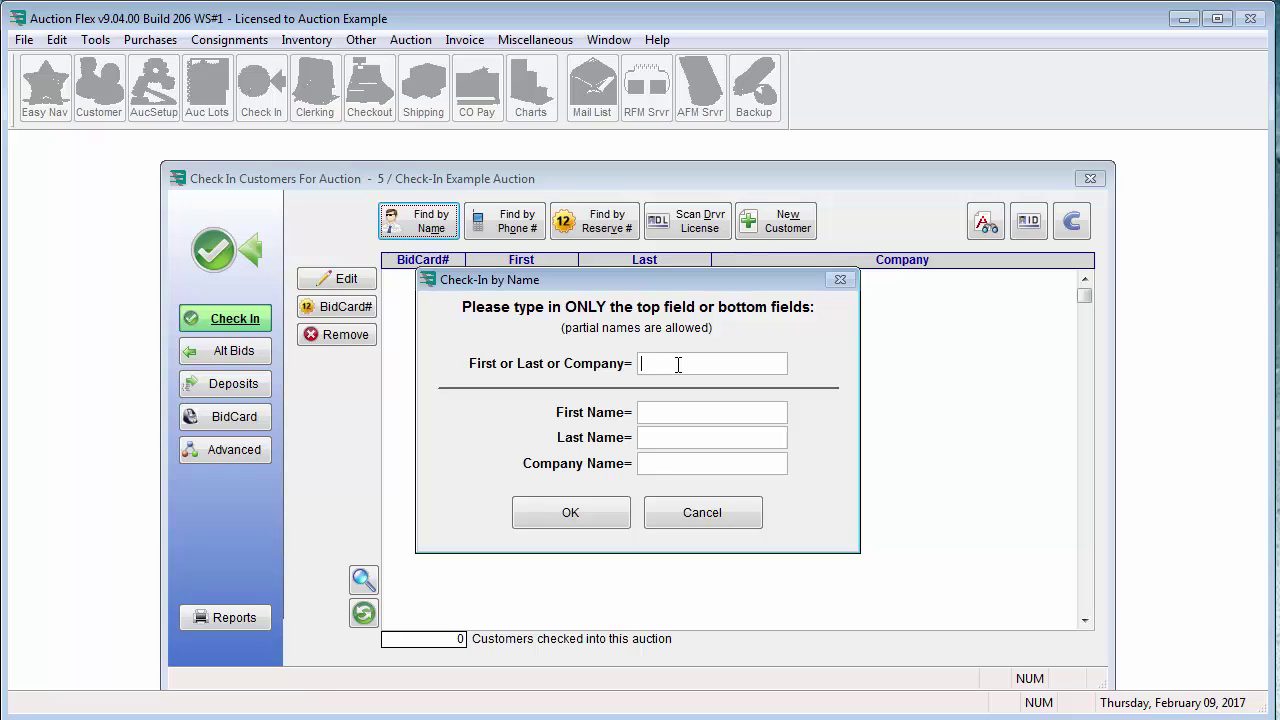
text(hark)
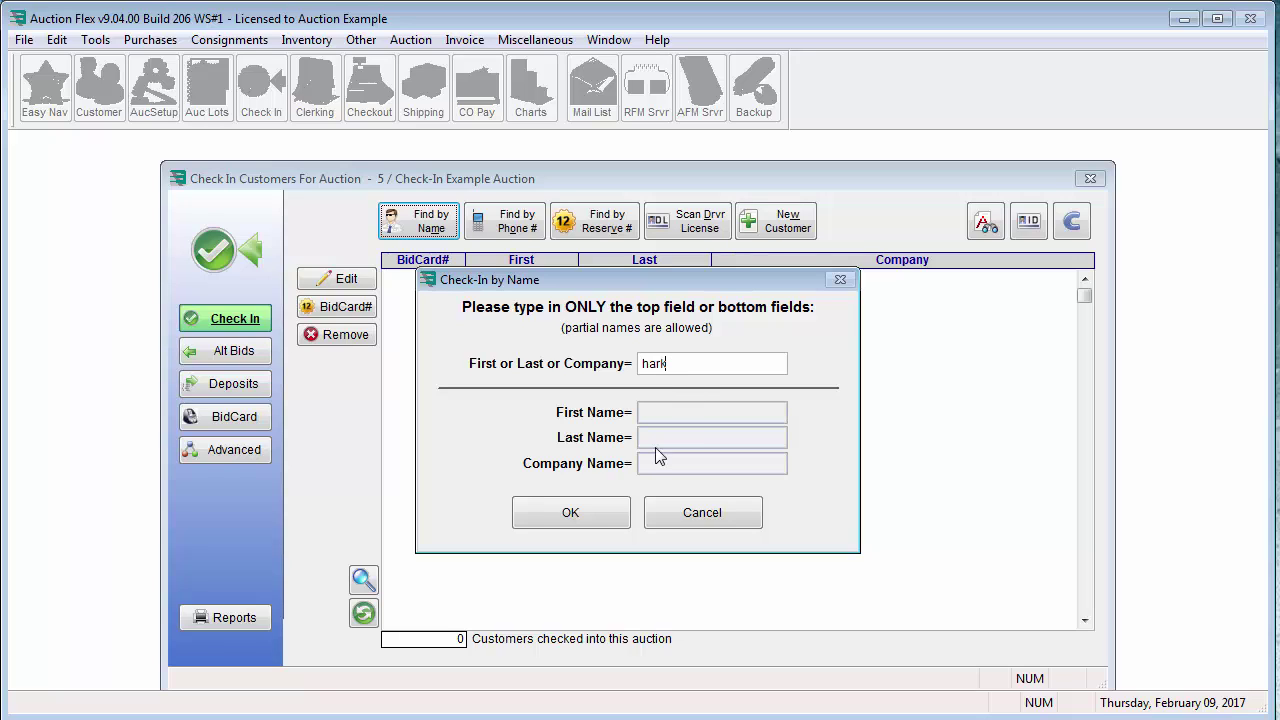
click(610, 511)
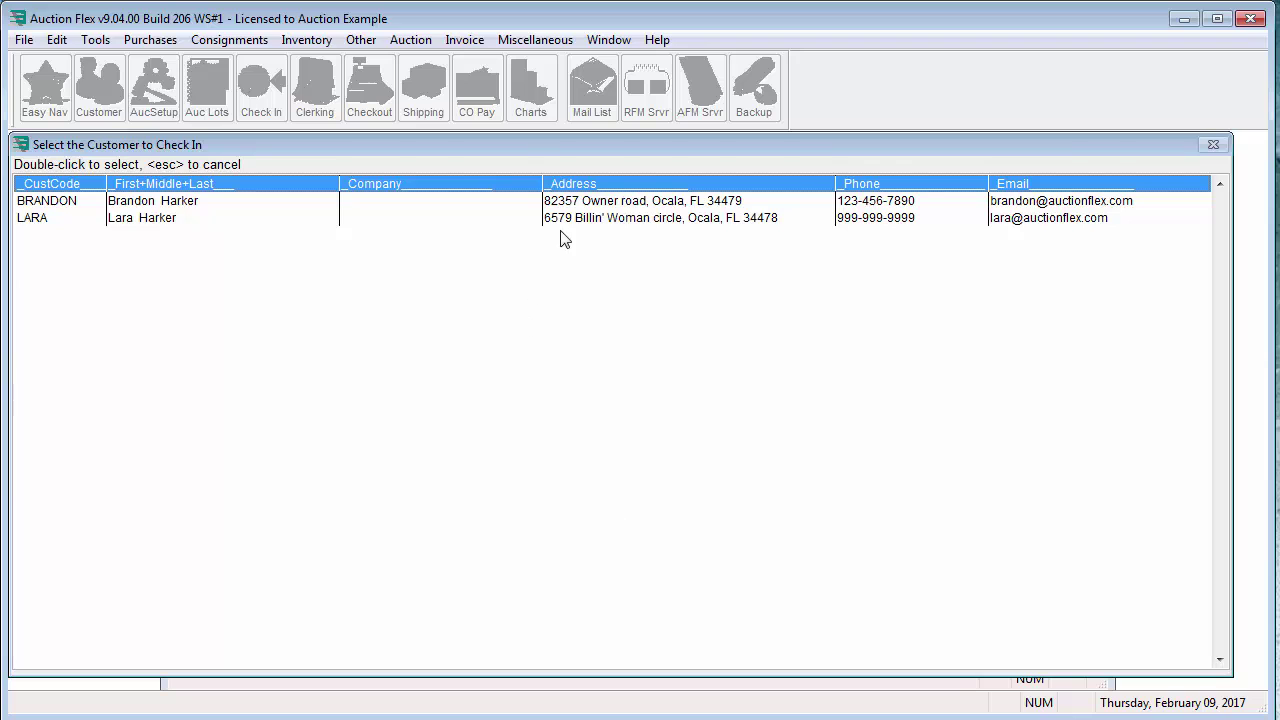
click(582, 203)
click(593, 224)
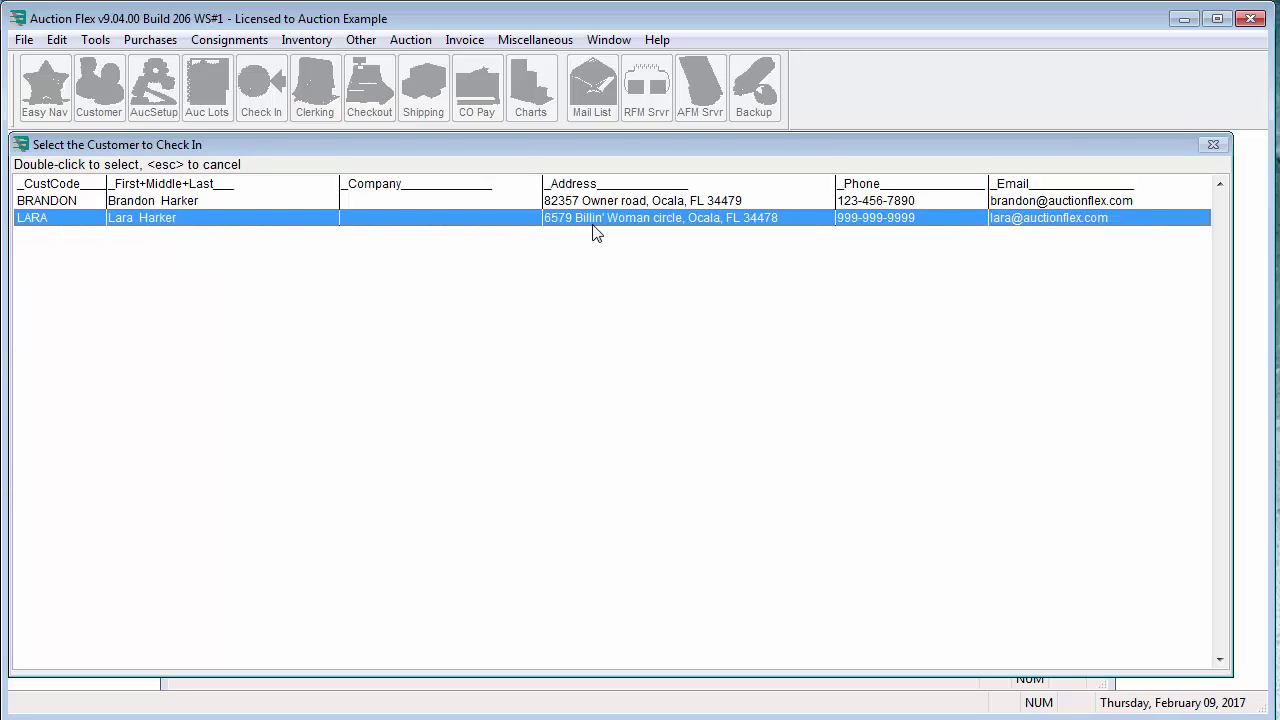
click(606, 203)
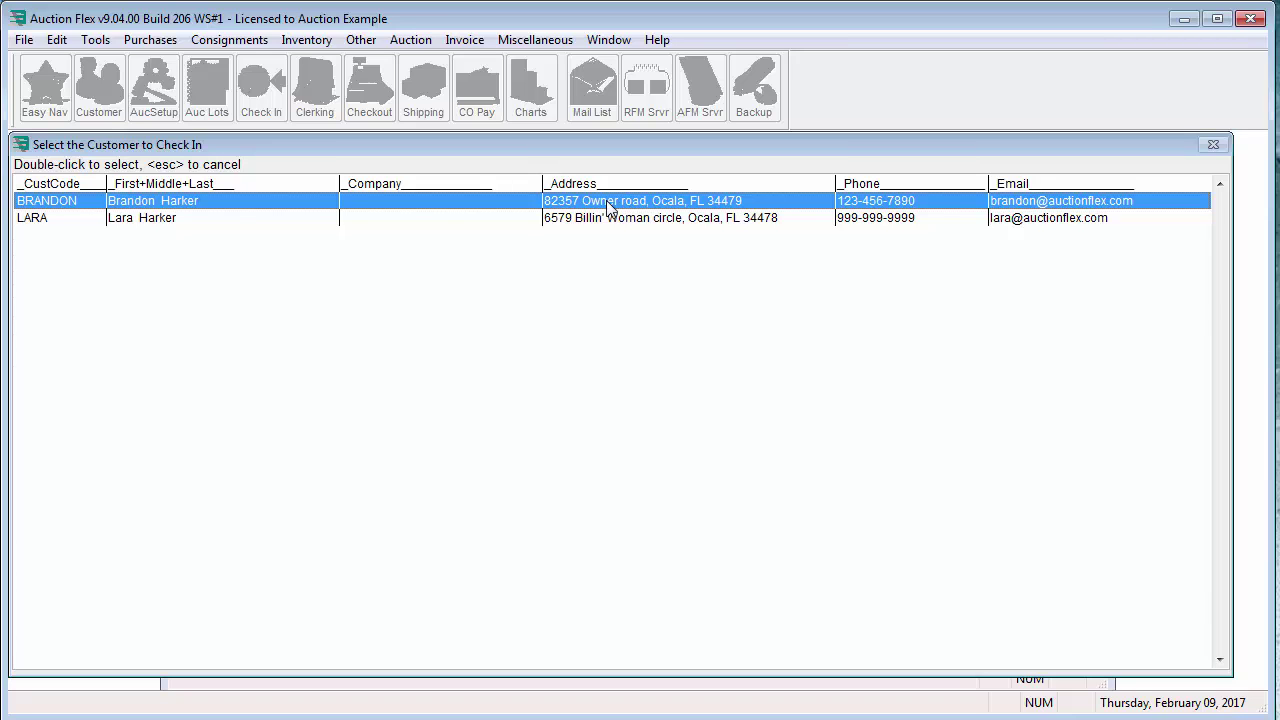
double_click(607, 202)
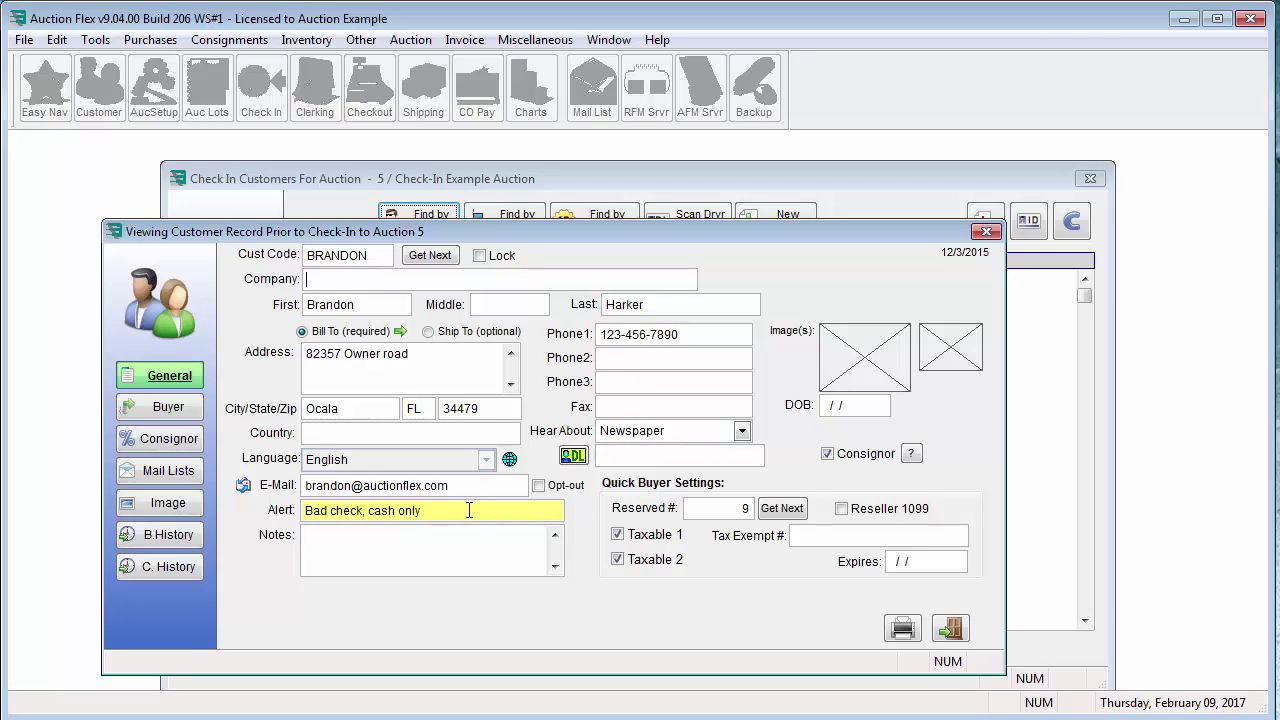
drag(450, 511, 303, 511)
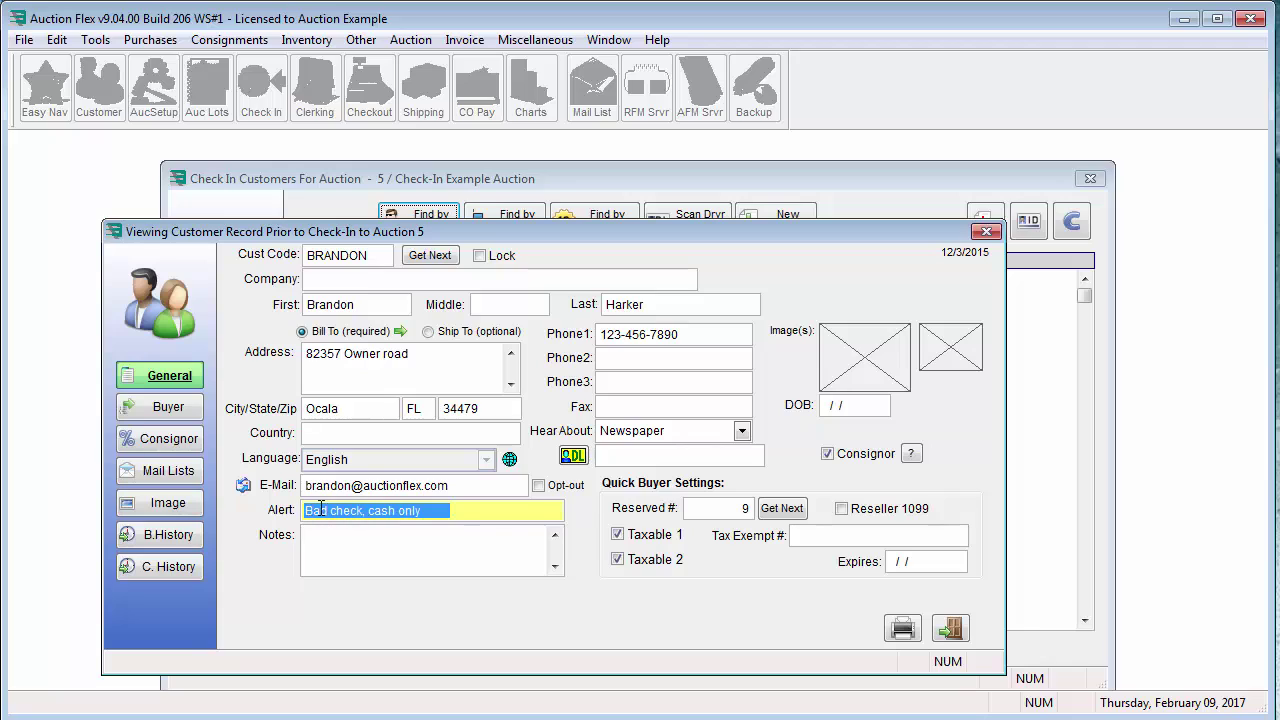
click(499, 512)
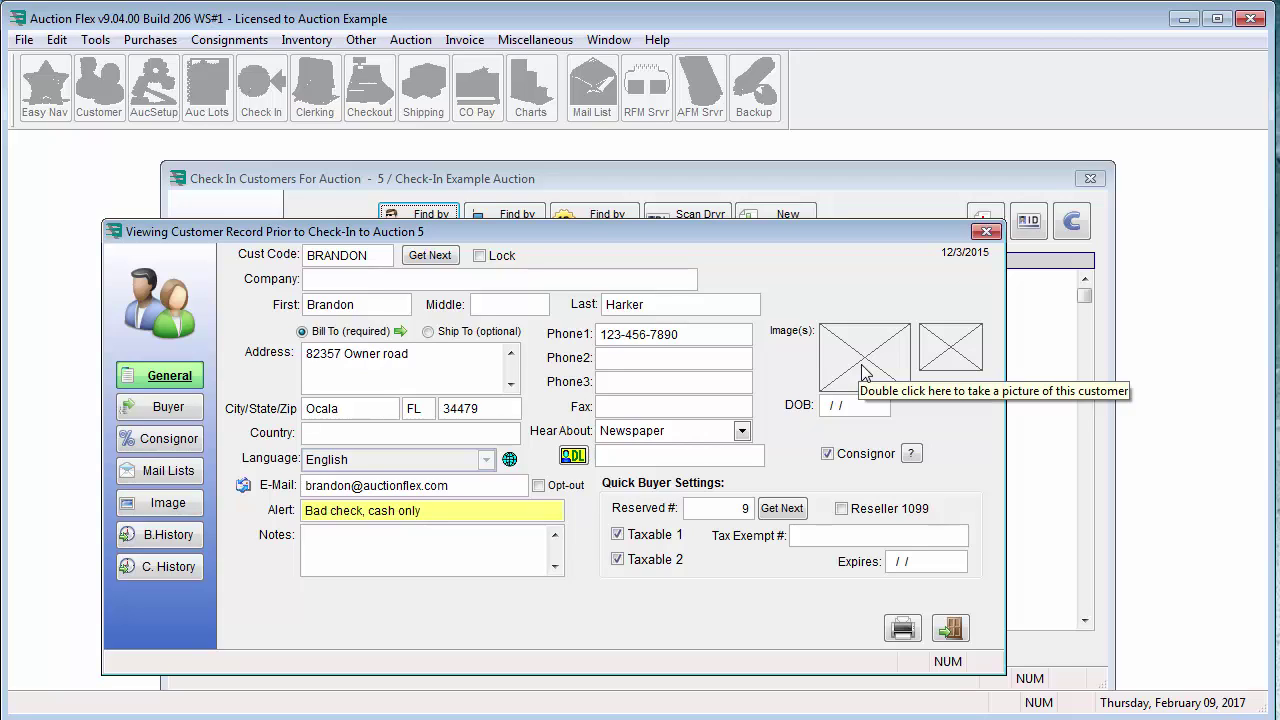
Check the customer in despite the alert as bid card 9, printing the card on the Brother HL-2240
click(963, 631)
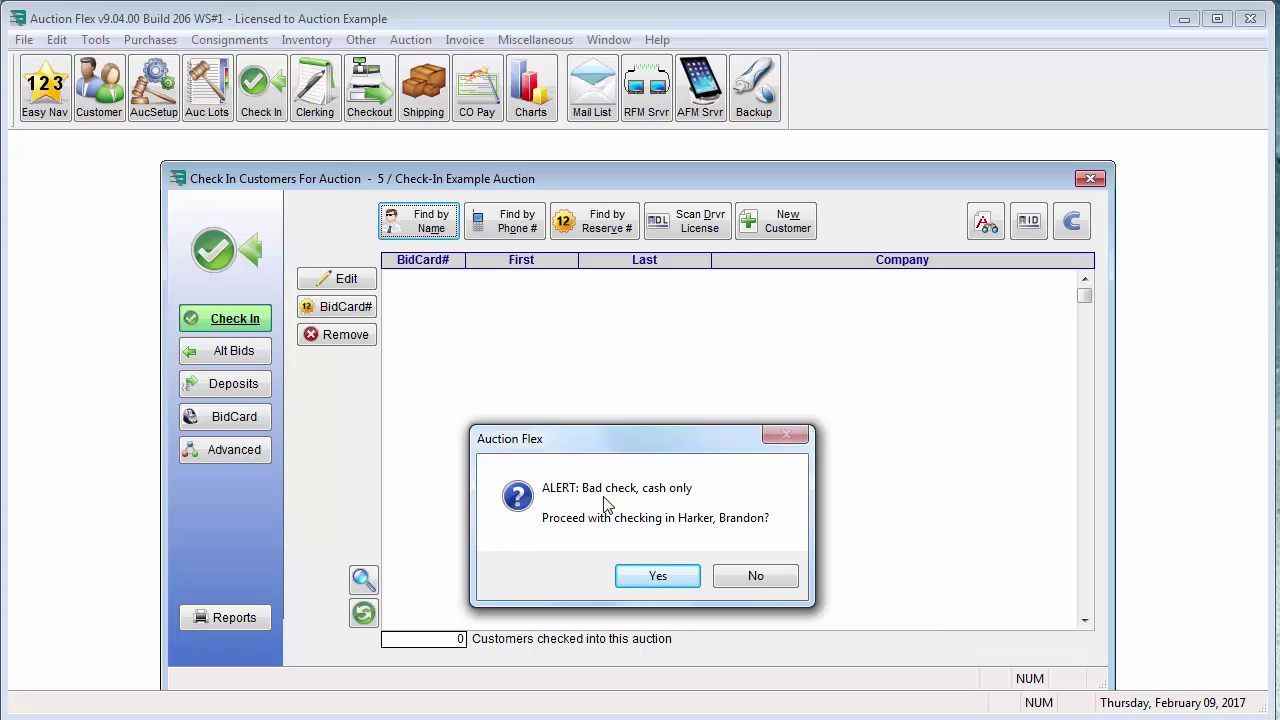
click(656, 577)
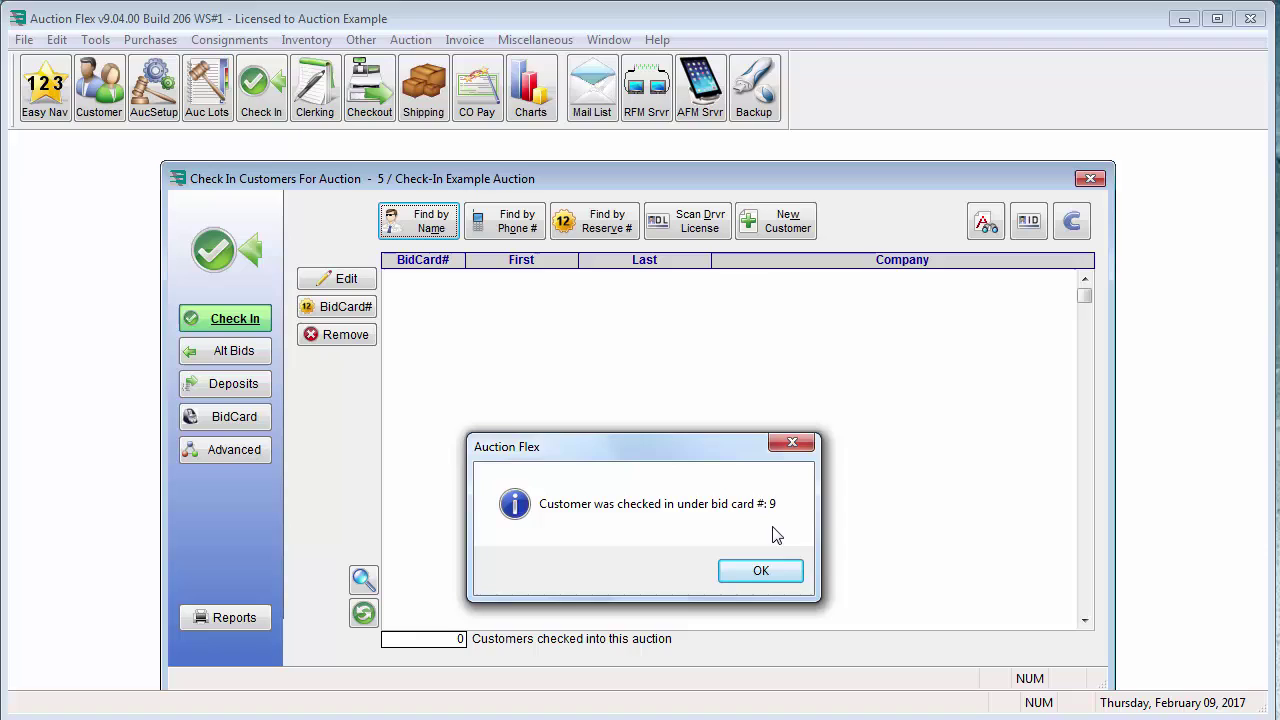
click(760, 573)
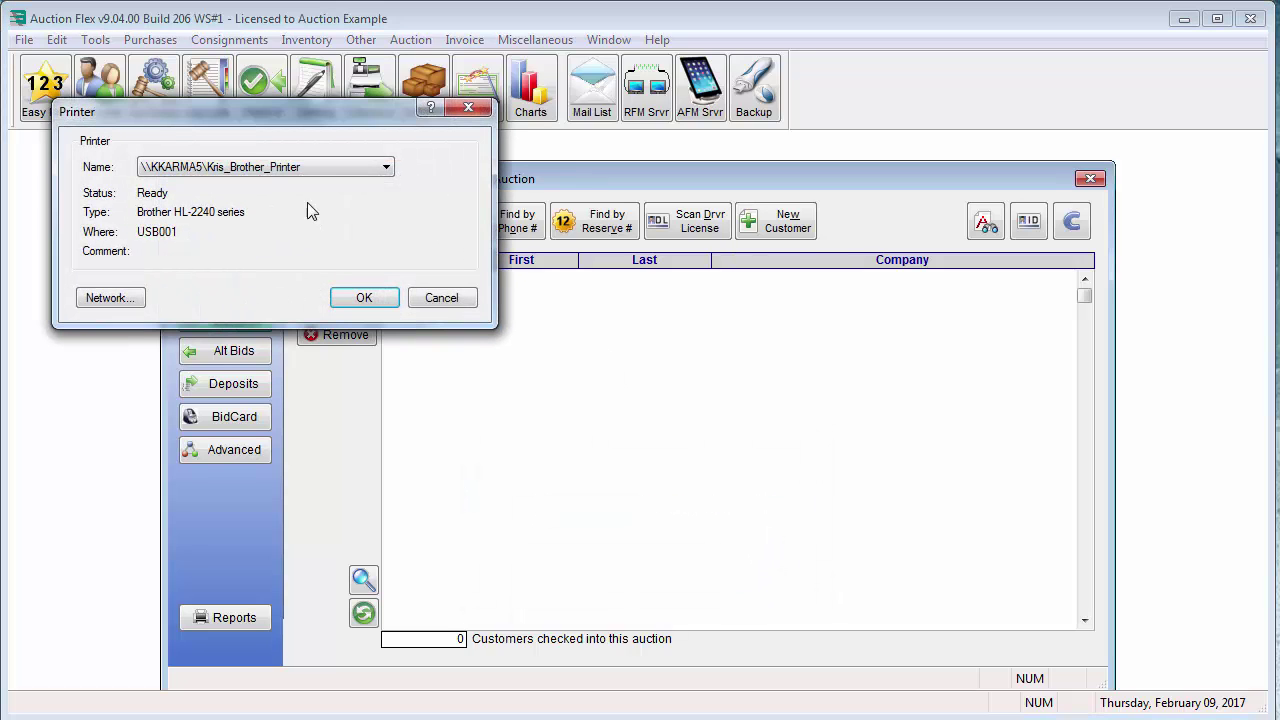
click(384, 167)
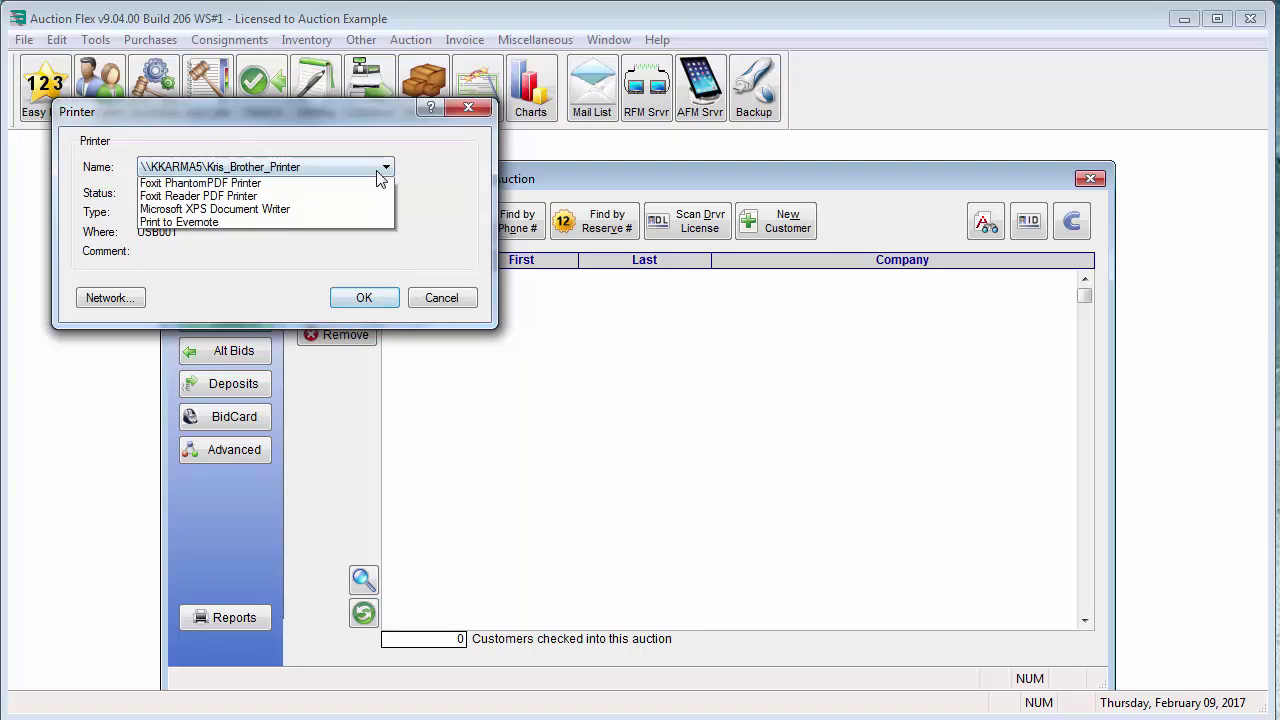
click(378, 188)
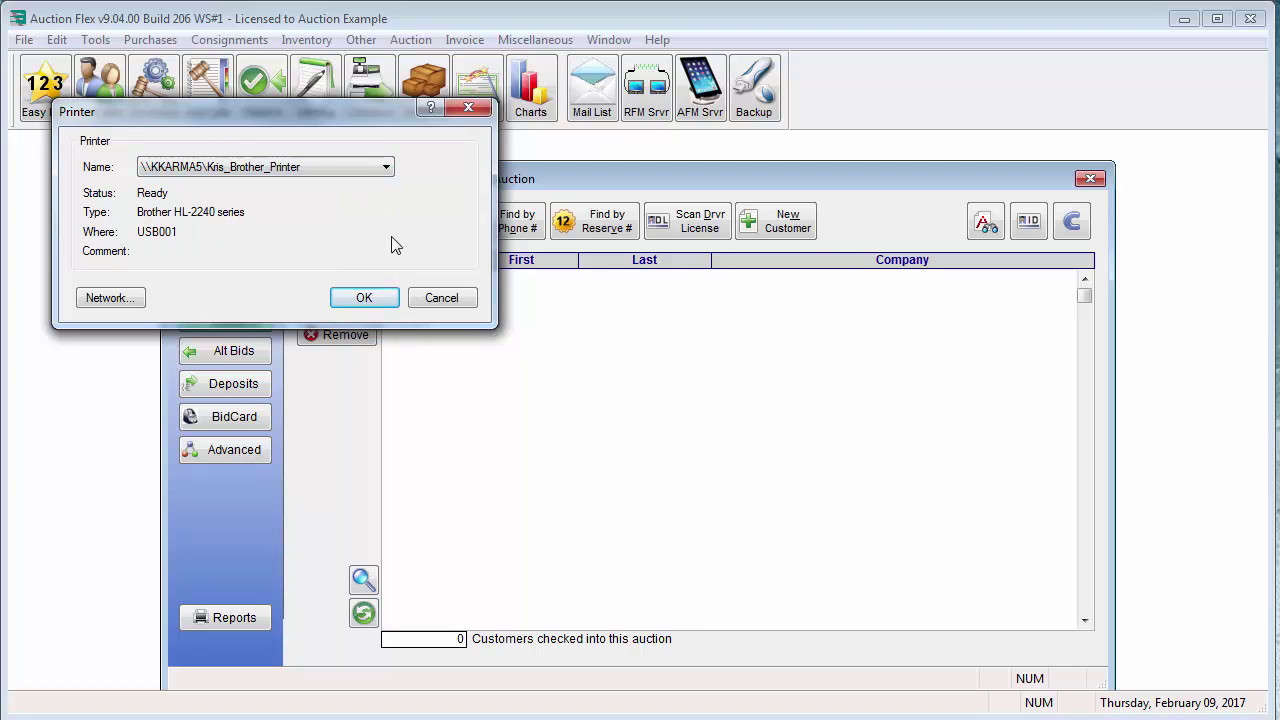
click(362, 297)
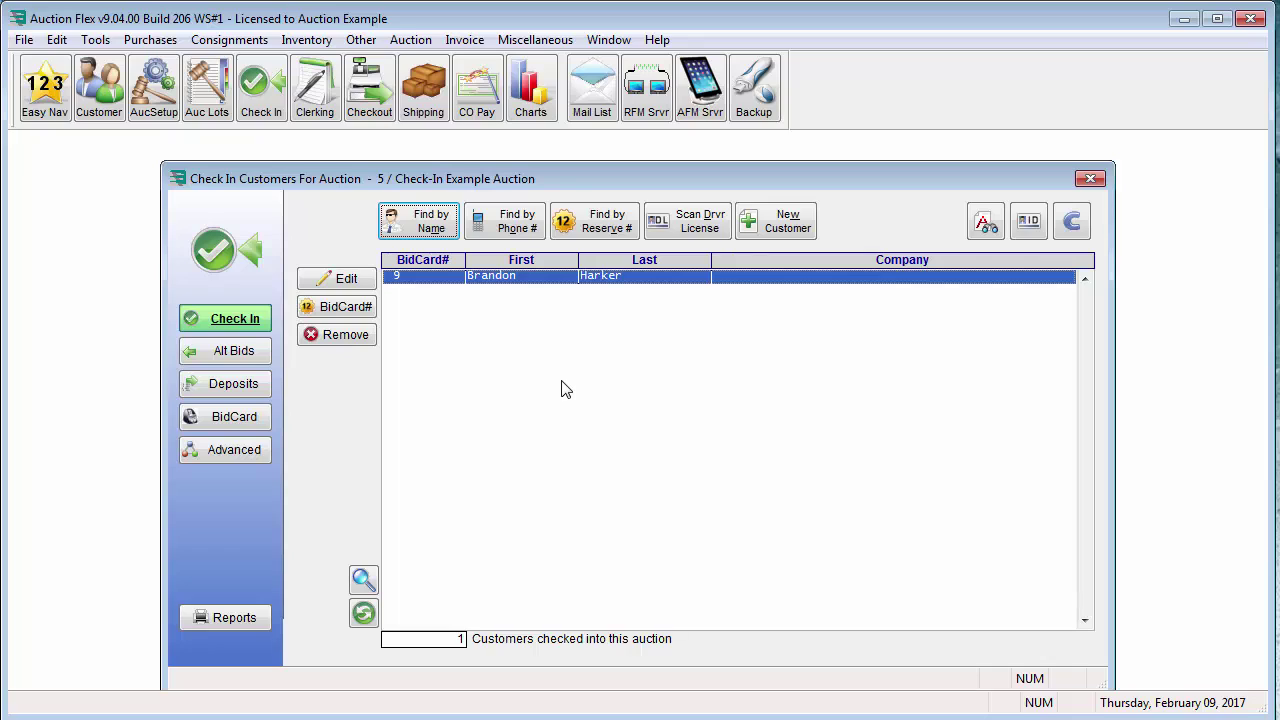
Add a new customer with street address, zip 34472, e-mail and phone, checking them in as bid card 10
click(751, 224)
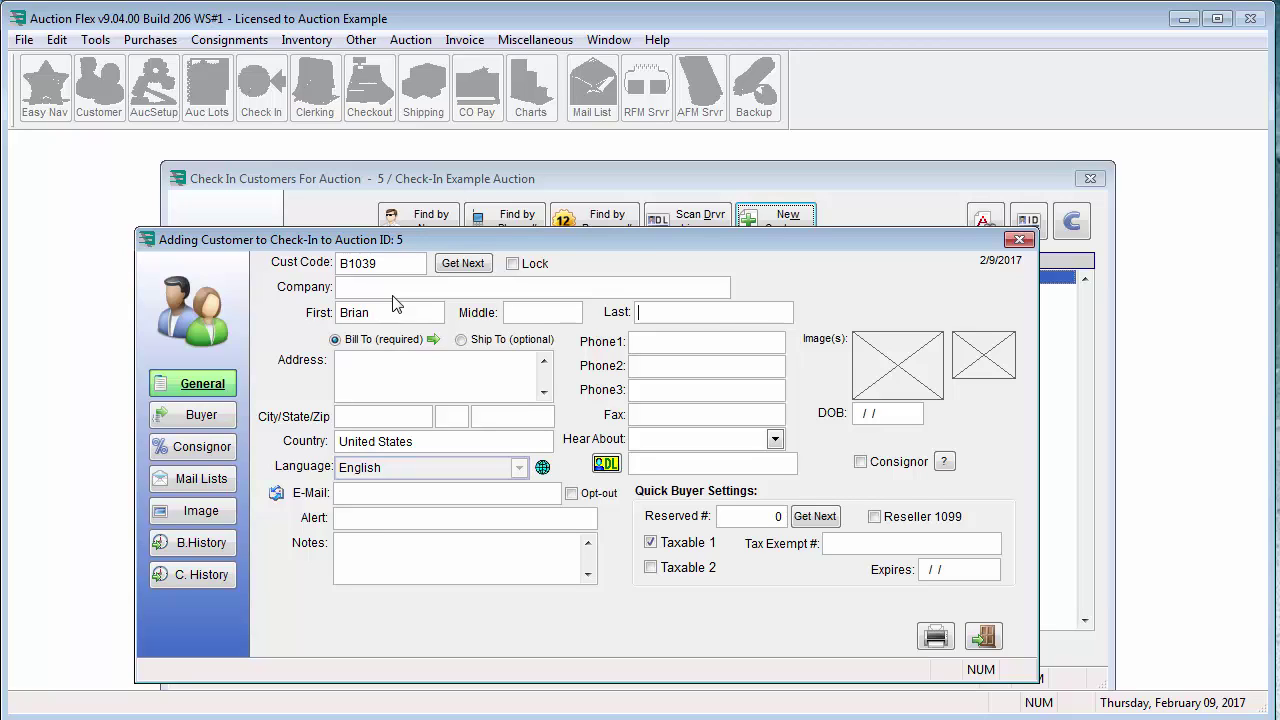
text(Lan)
key(Tab)
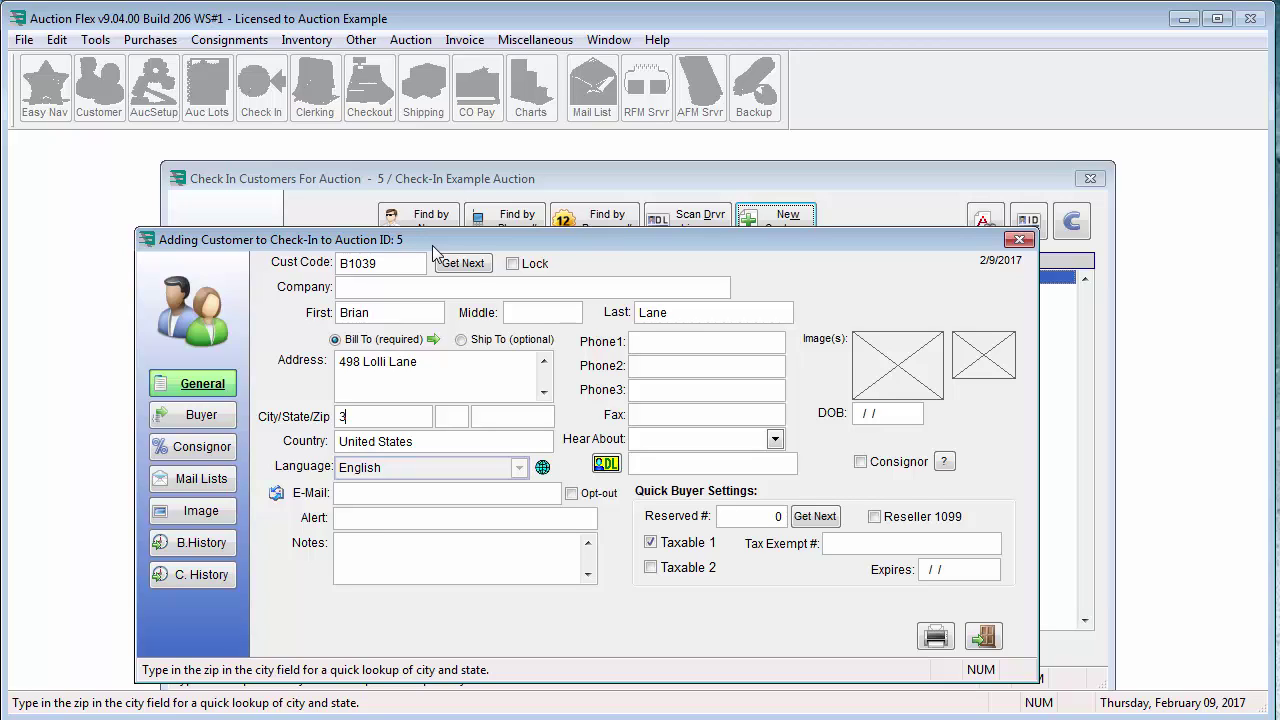
text(34472)
key(Tab)
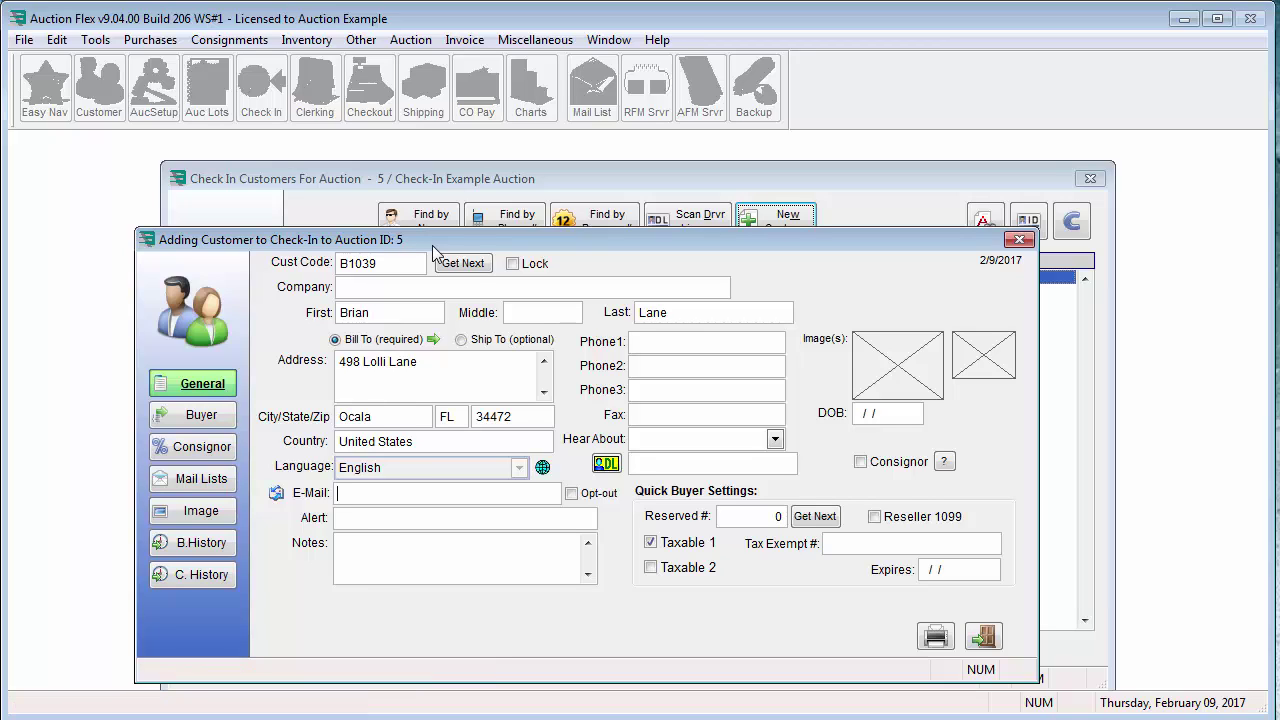
key(Tab)
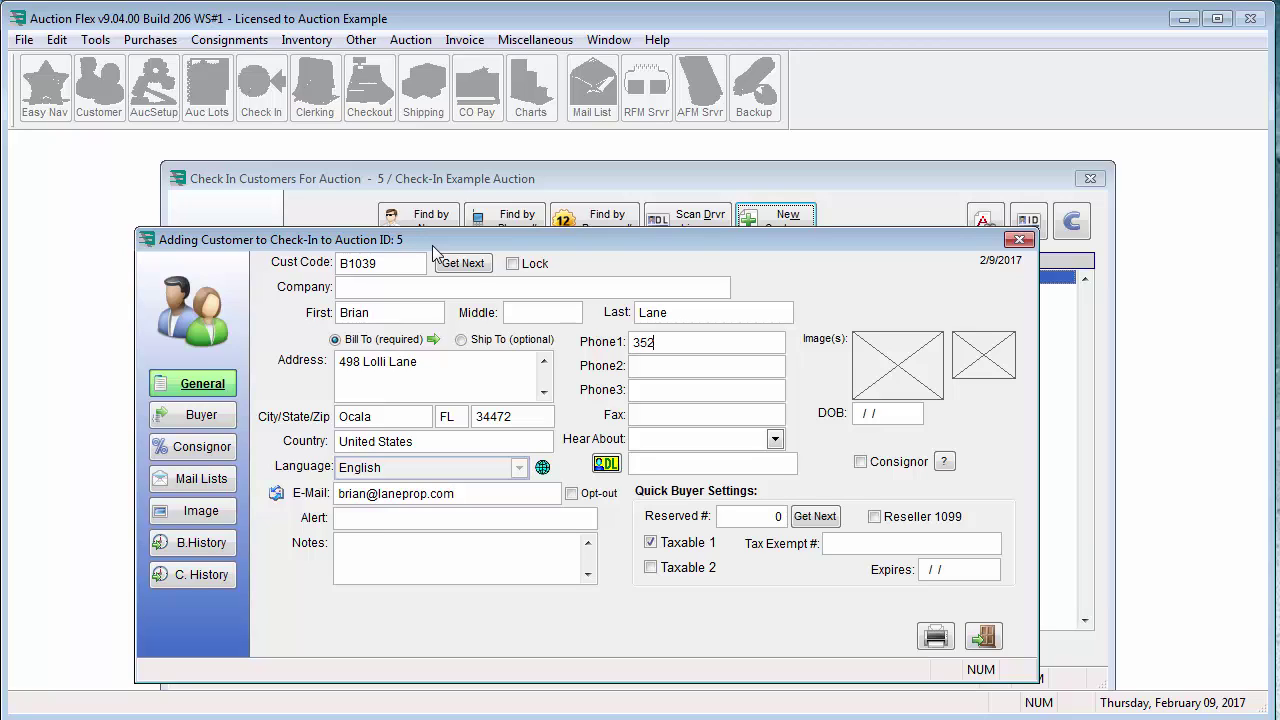
click(985, 637)
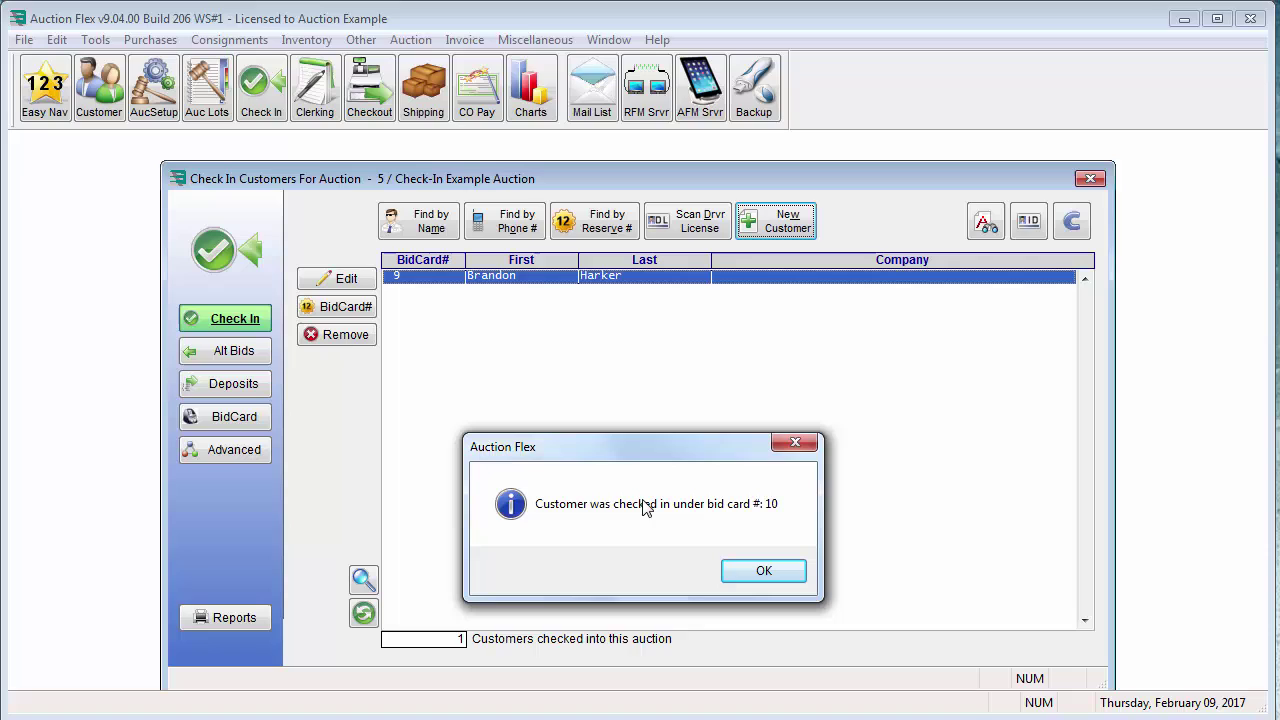
click(769, 578)
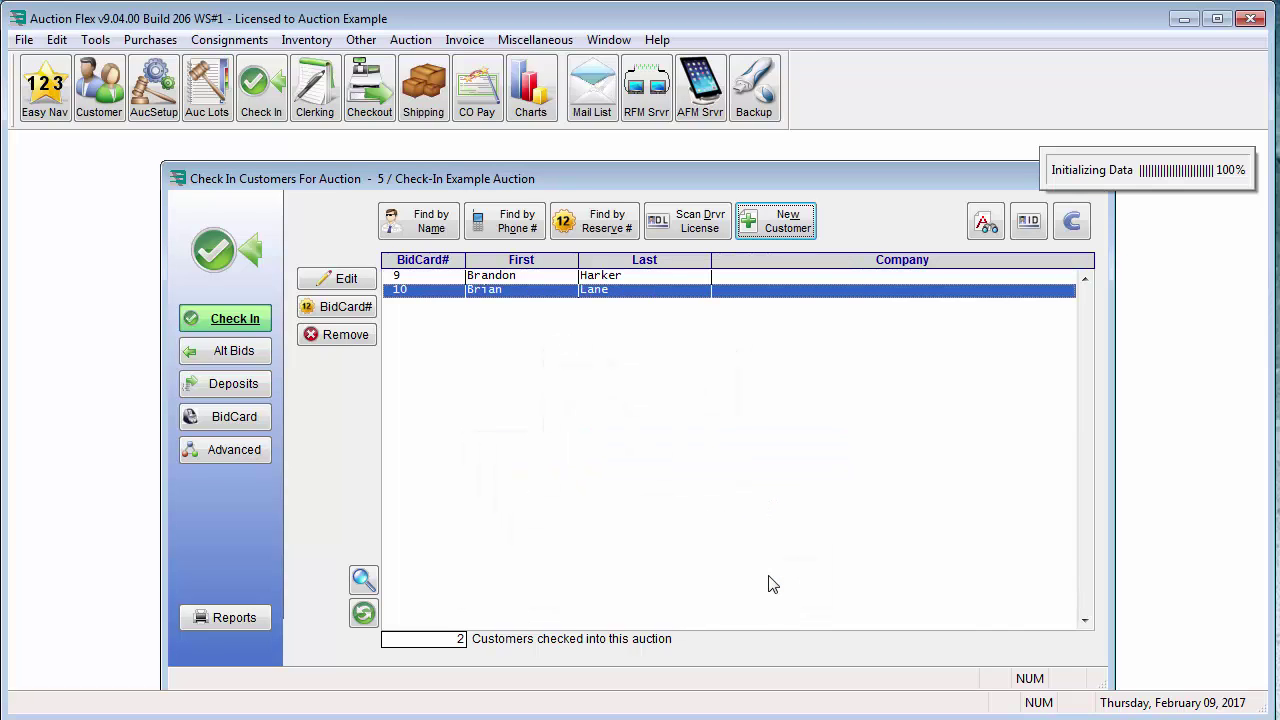
Look up the customer by phone number, pick the second match, and check them in as bid card 16
click(505, 230)
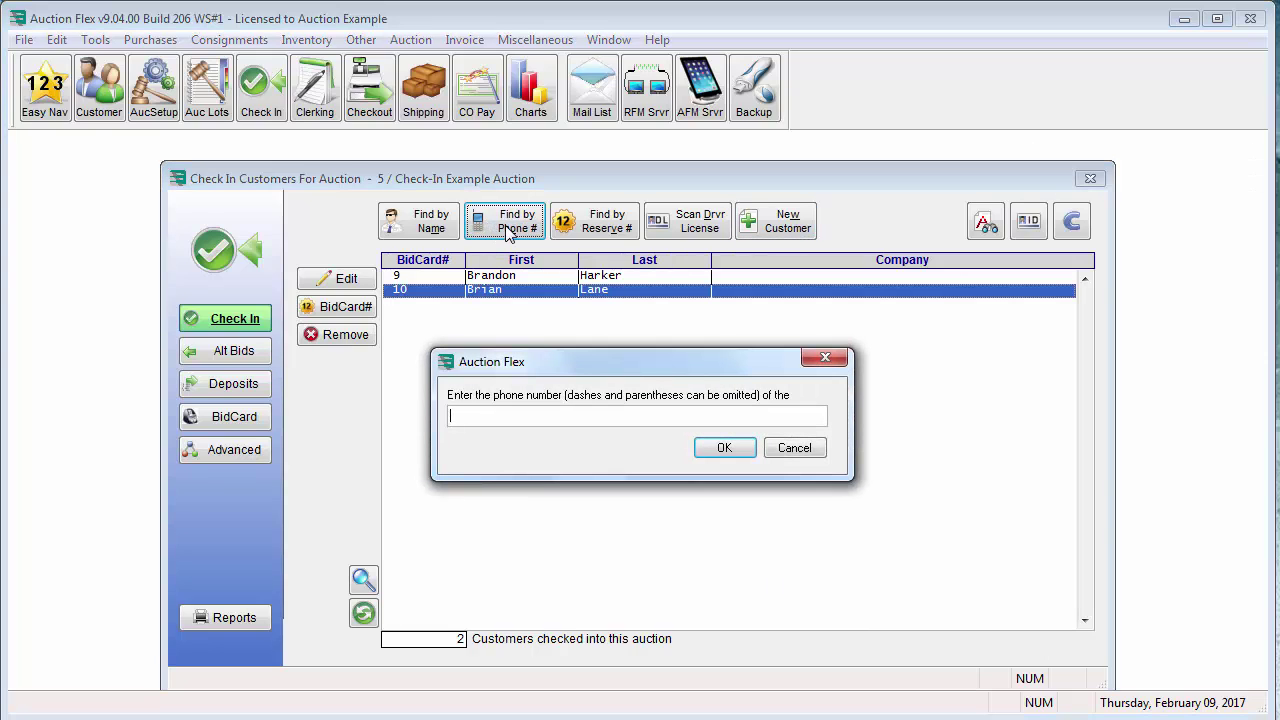
key(Return)
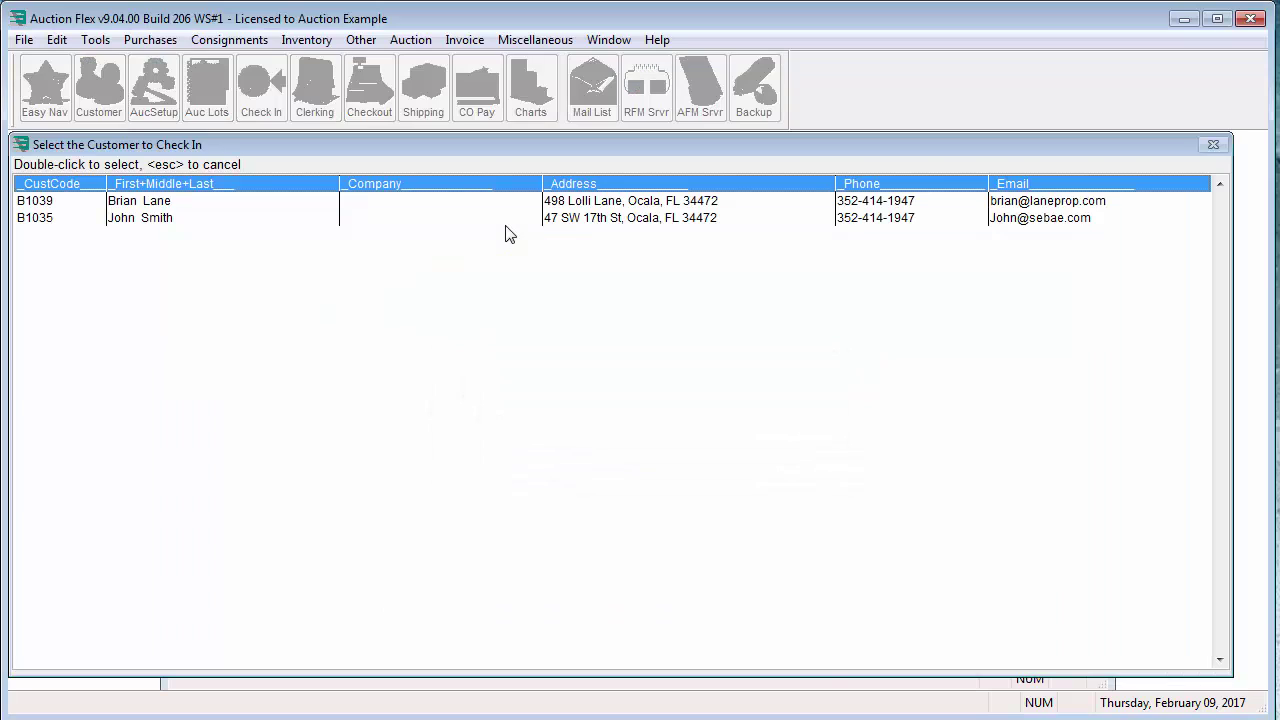
double_click(618, 220)
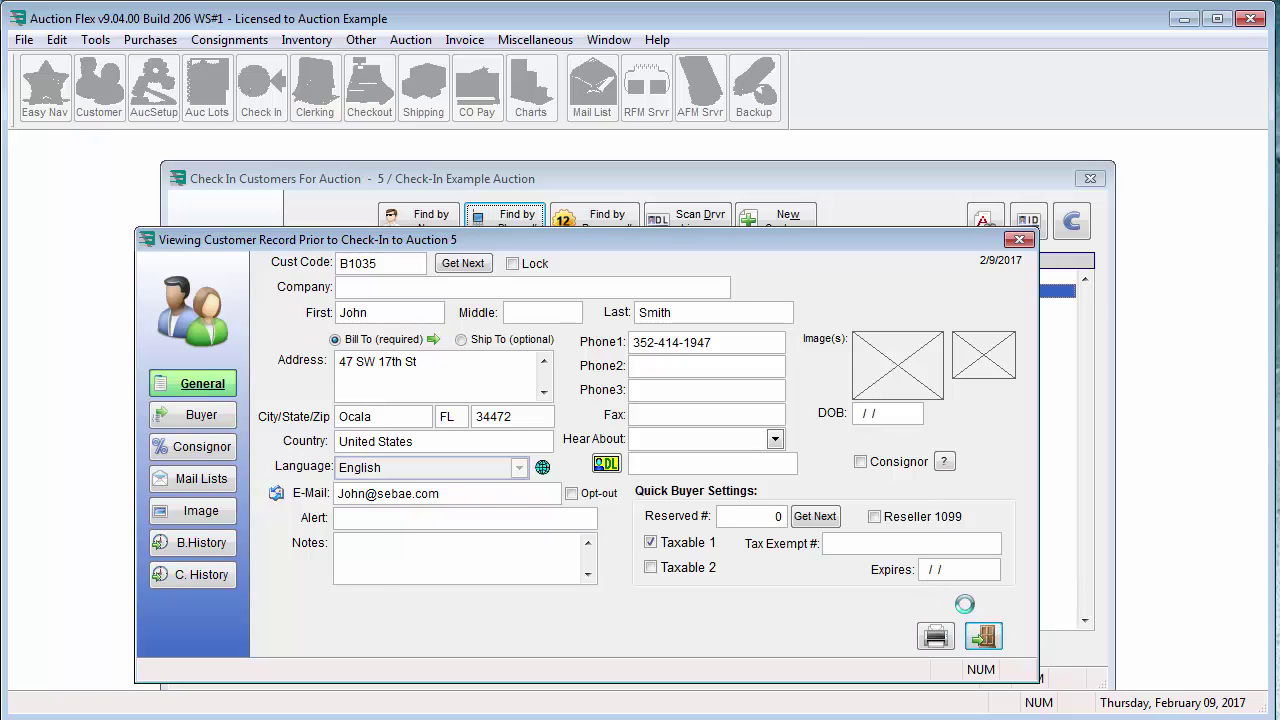
click(982, 636)
click(766, 571)
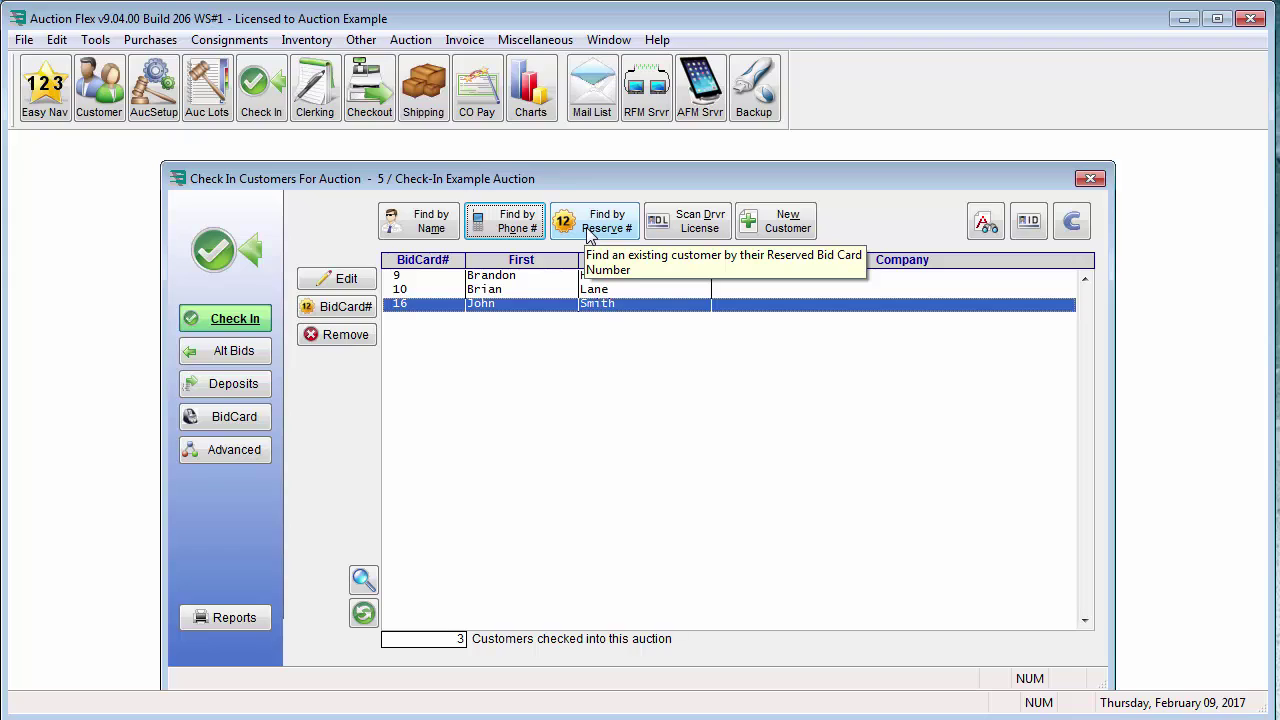
Look up reserved bid card 5, confirm the customer, and check them in under bid card 5
click(590, 233)
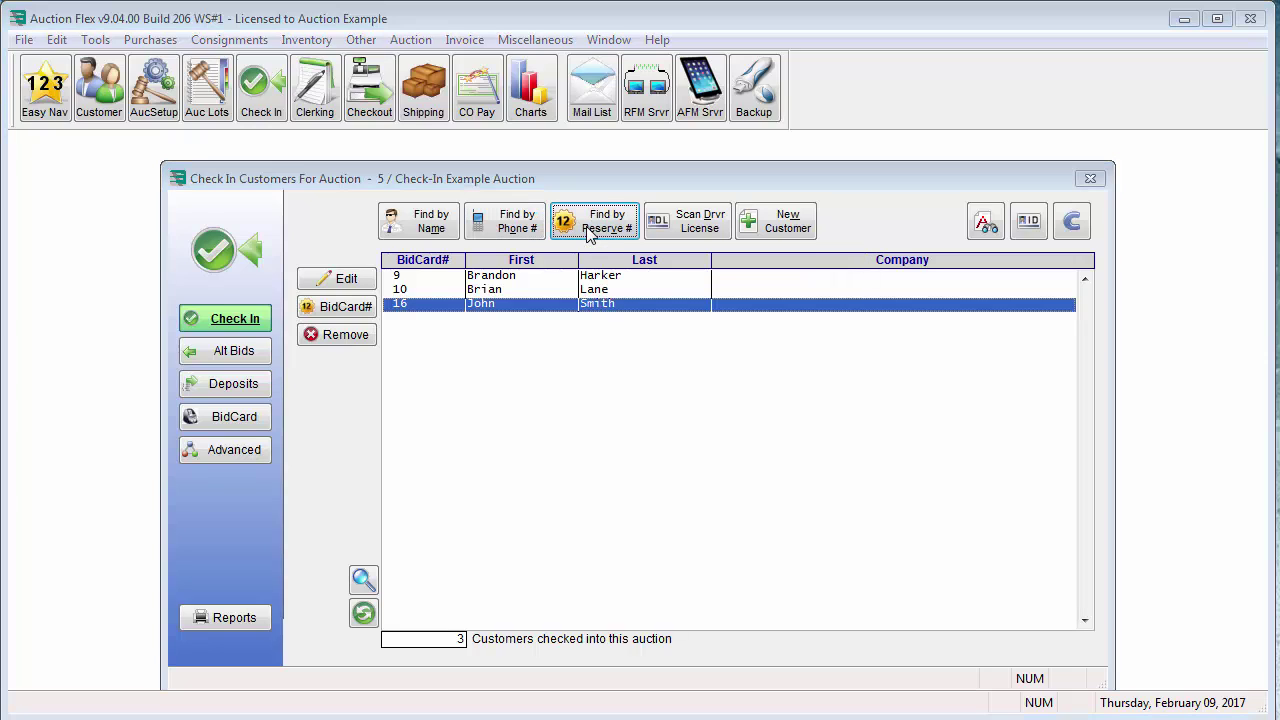
text(5)
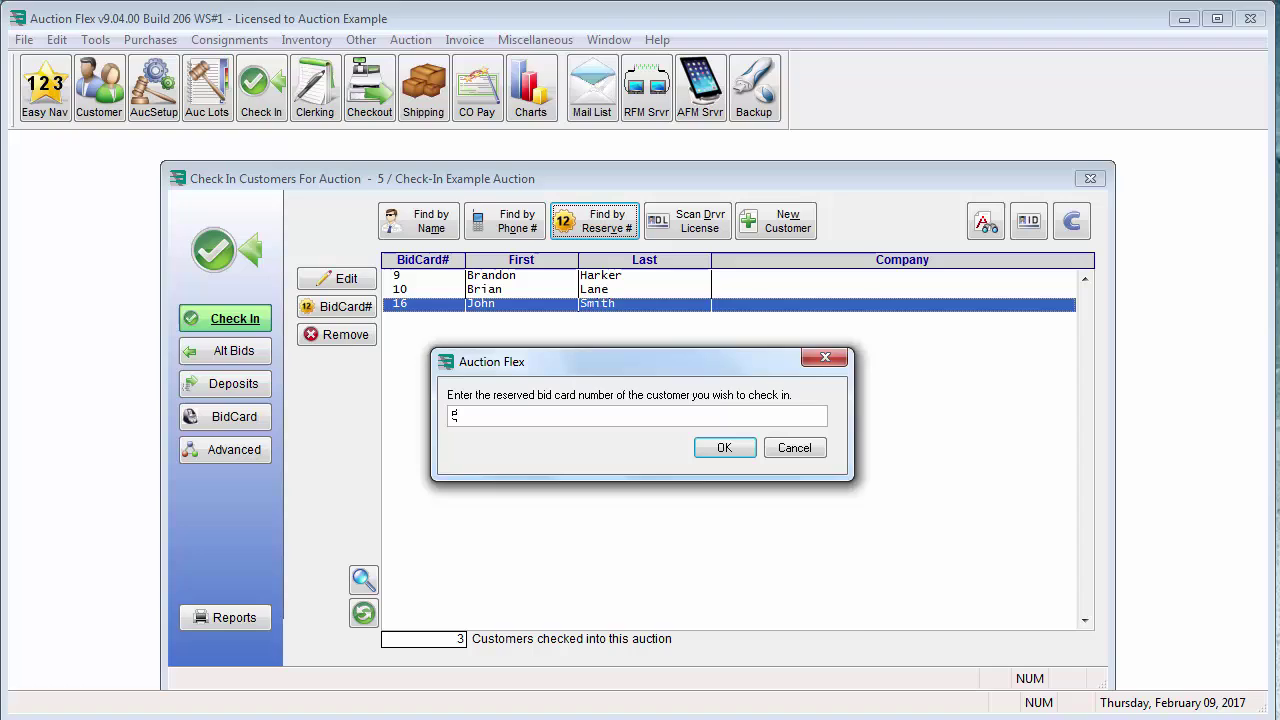
key(Return)
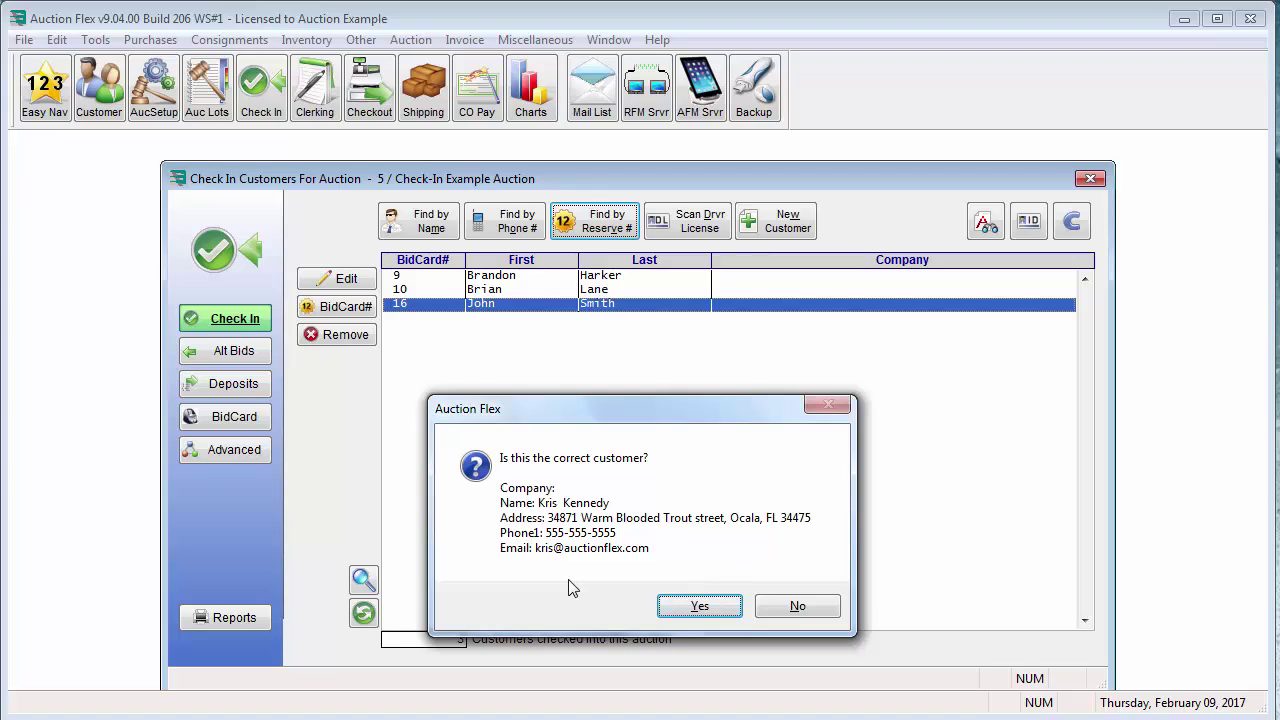
click(698, 607)
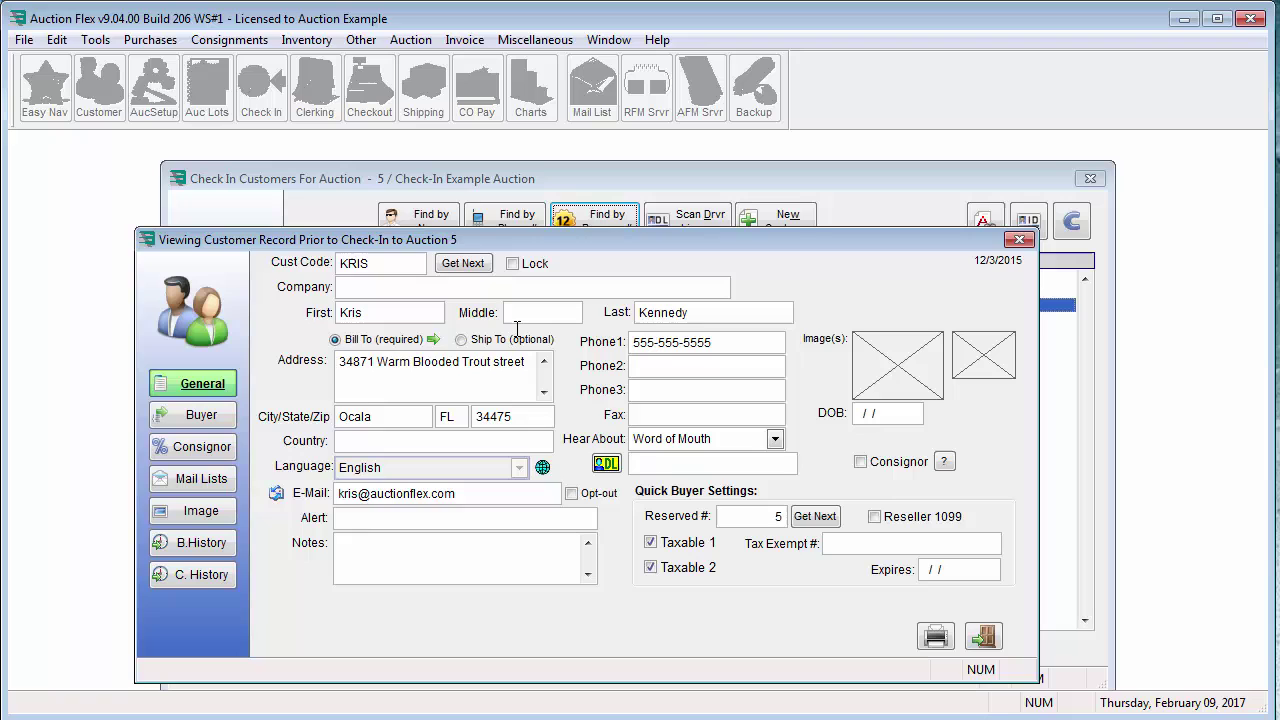
click(985, 637)
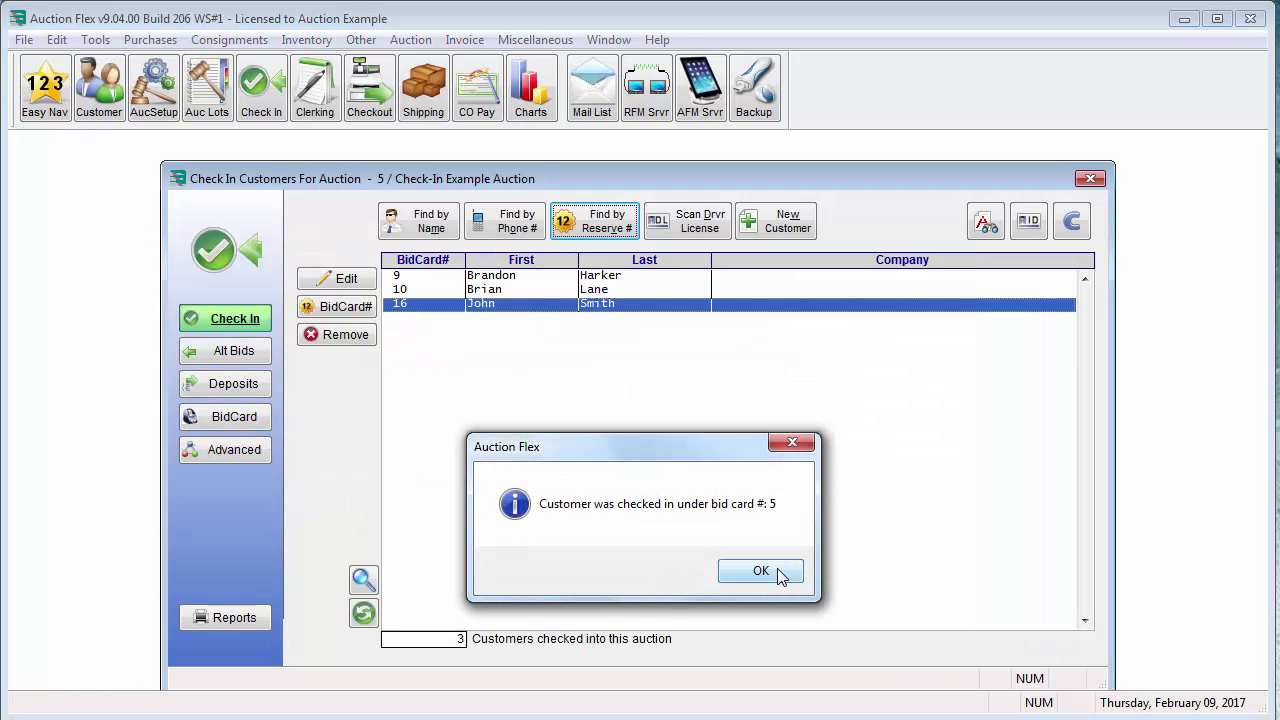
click(760, 571)
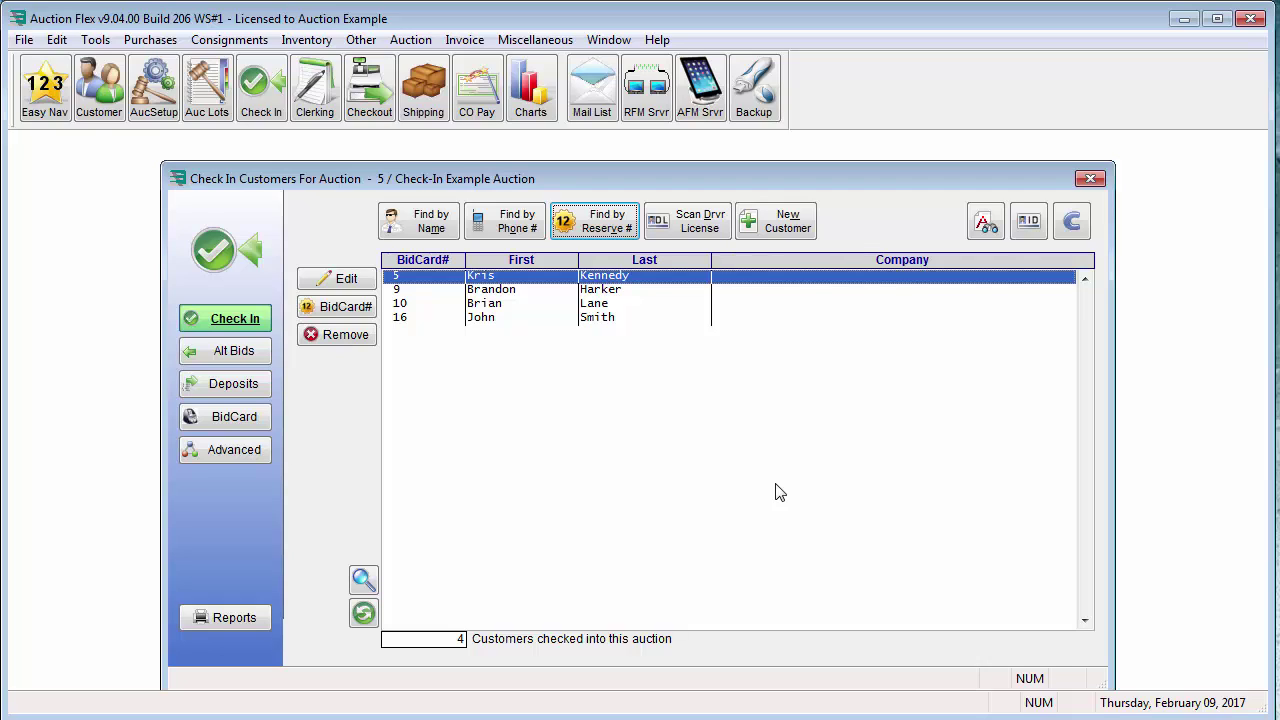
key(Tab)
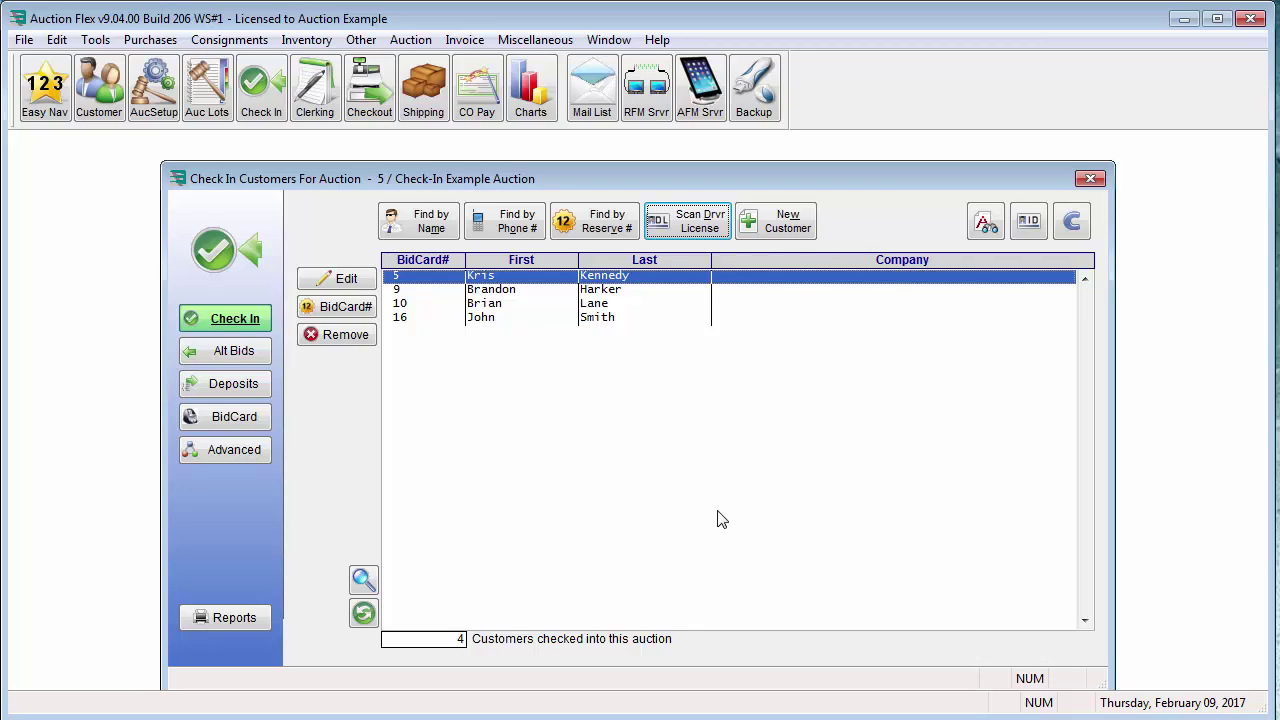
Scan a driver's license and add the unmatched person as a new customer
click(689, 226)
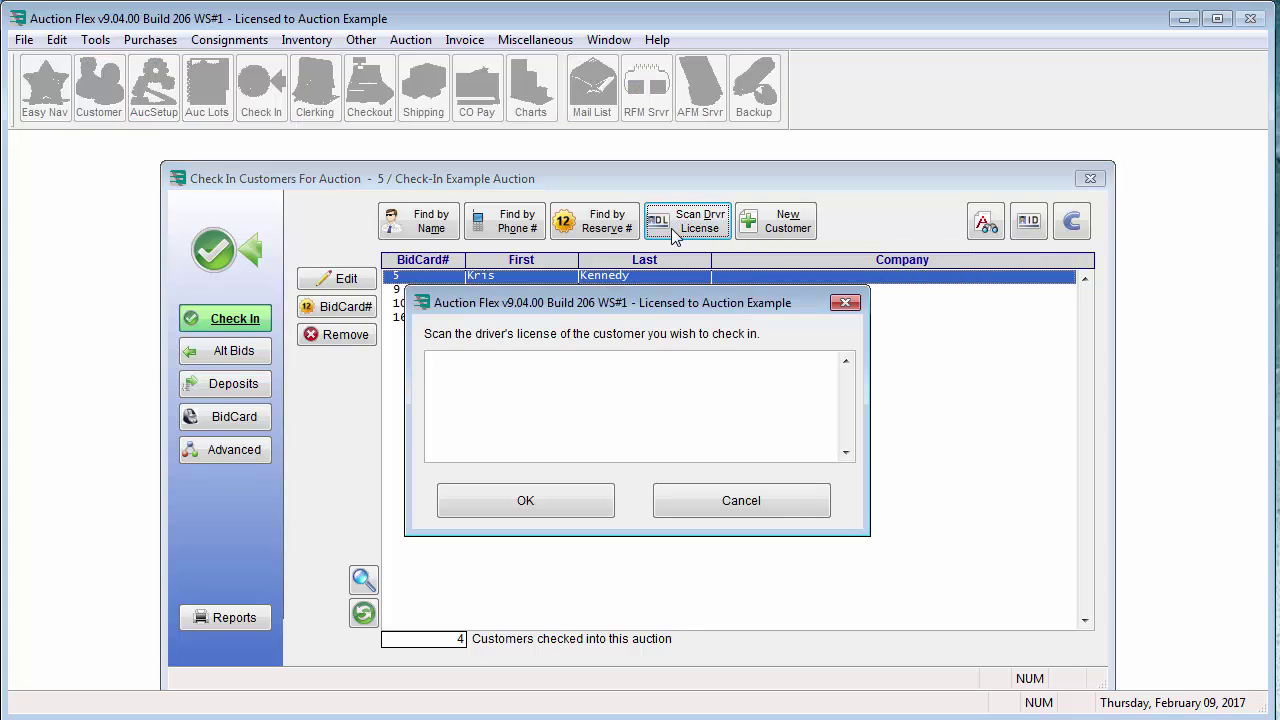
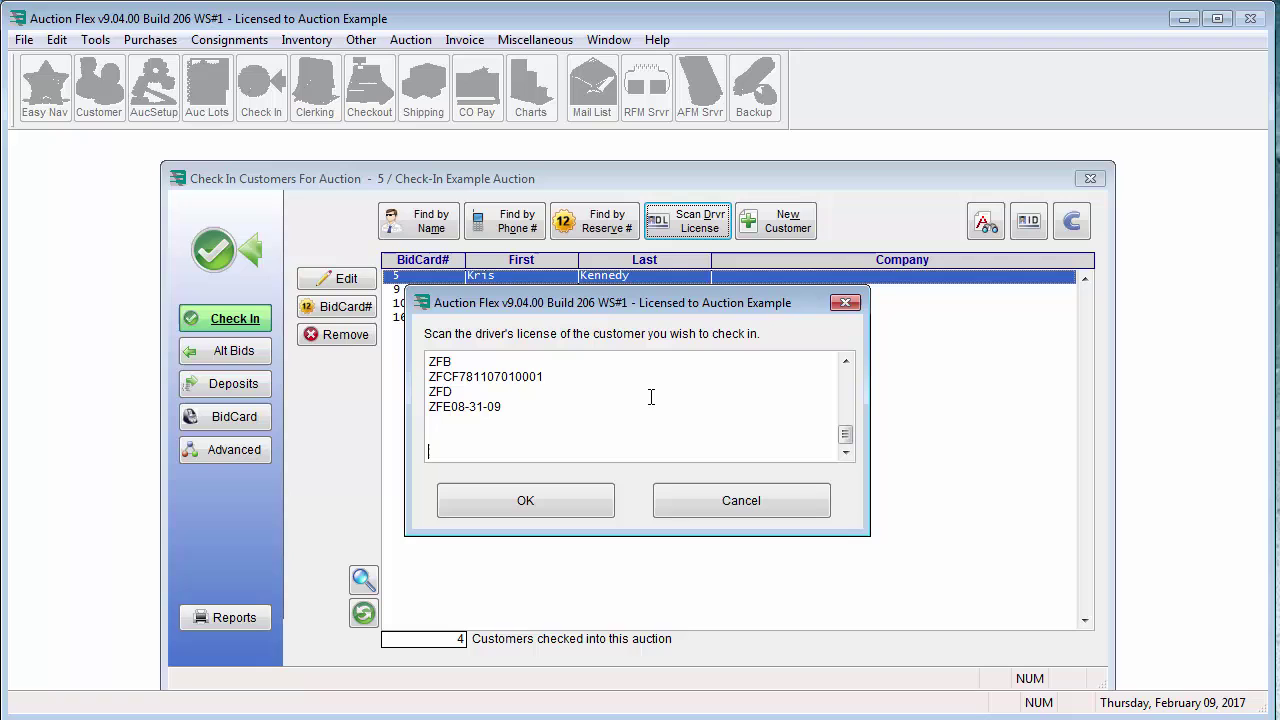
click(609, 503)
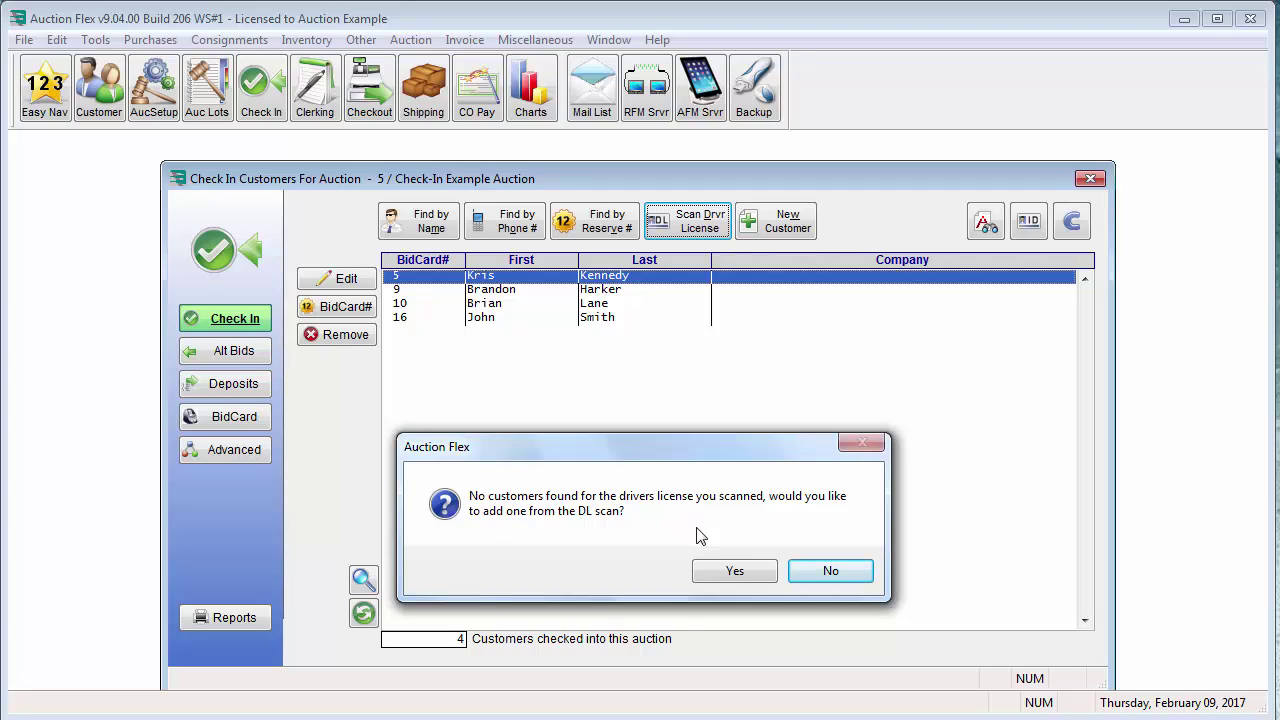
click(726, 573)
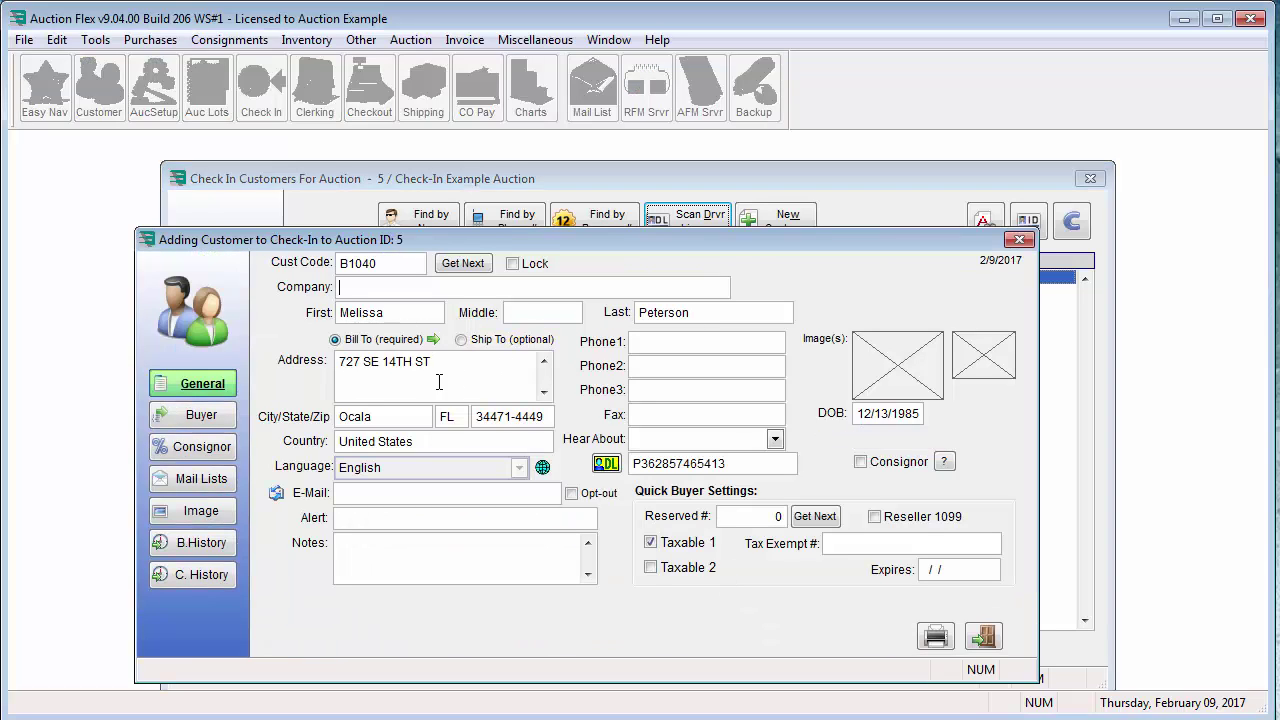
Fill in the new customer's e-mail and first phone number, then check them in as bid card 17
click(483, 494)
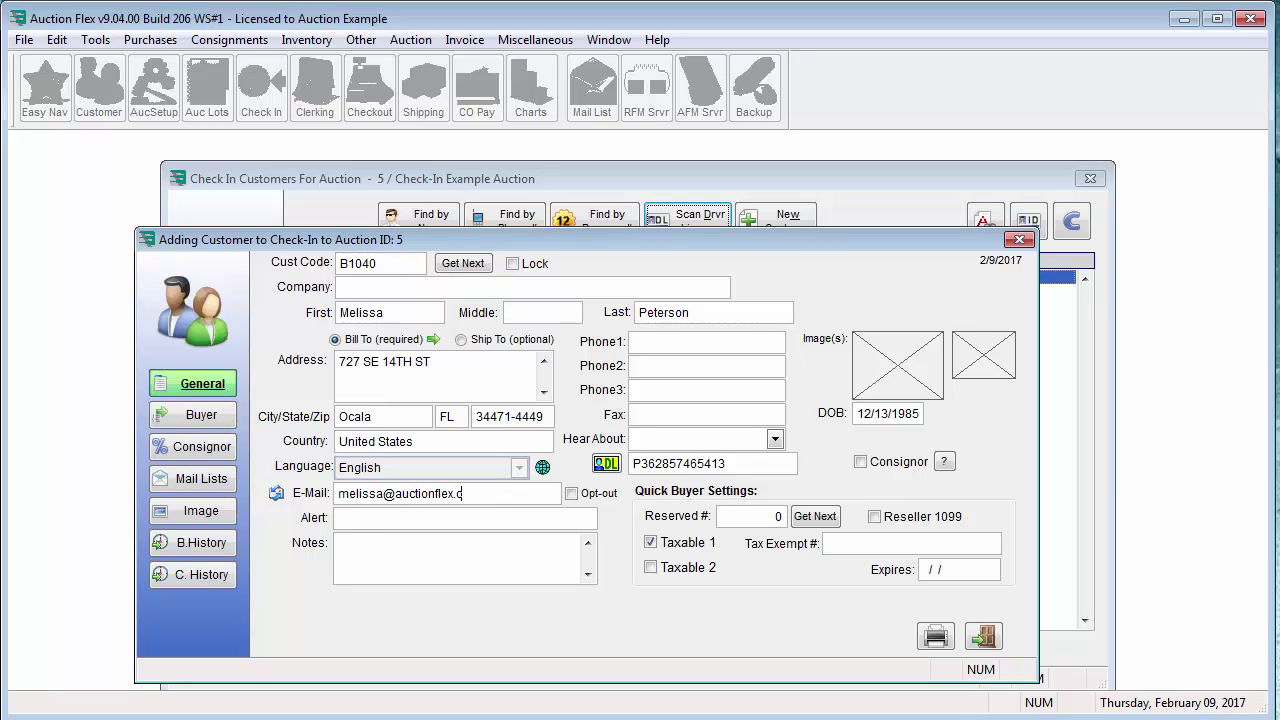
click(706, 342)
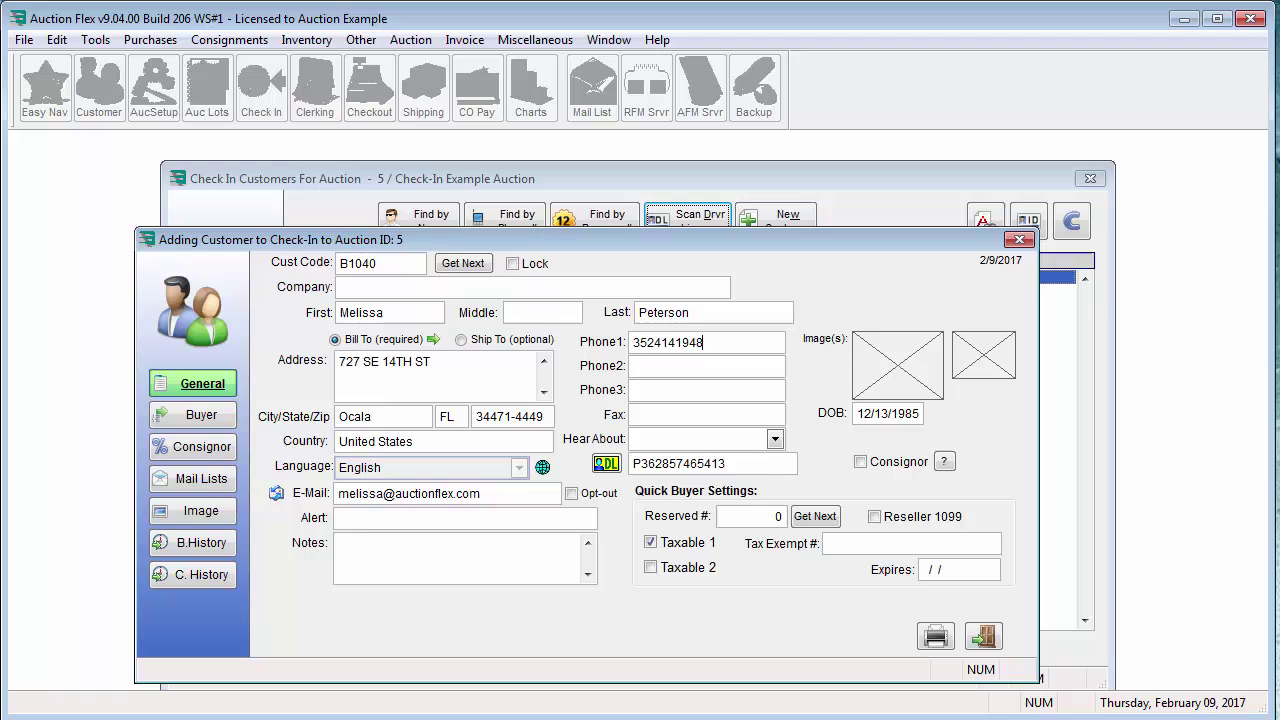
key(Tab)
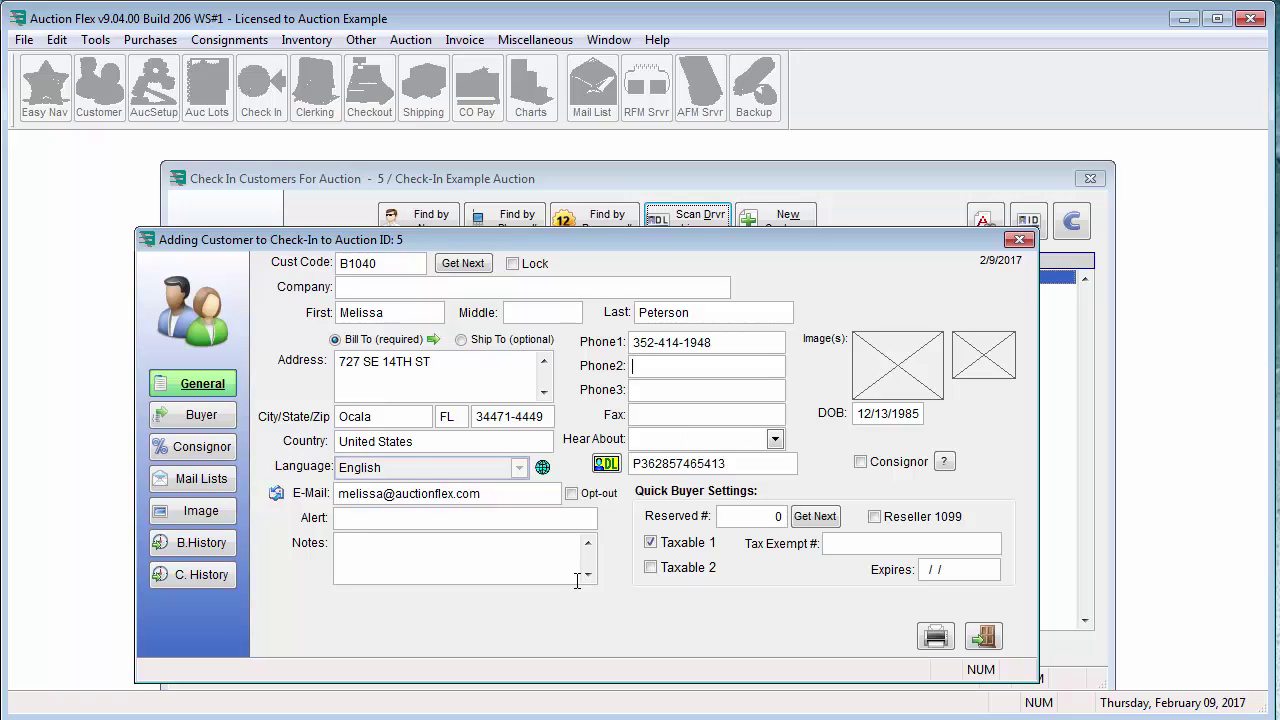
click(983, 636)
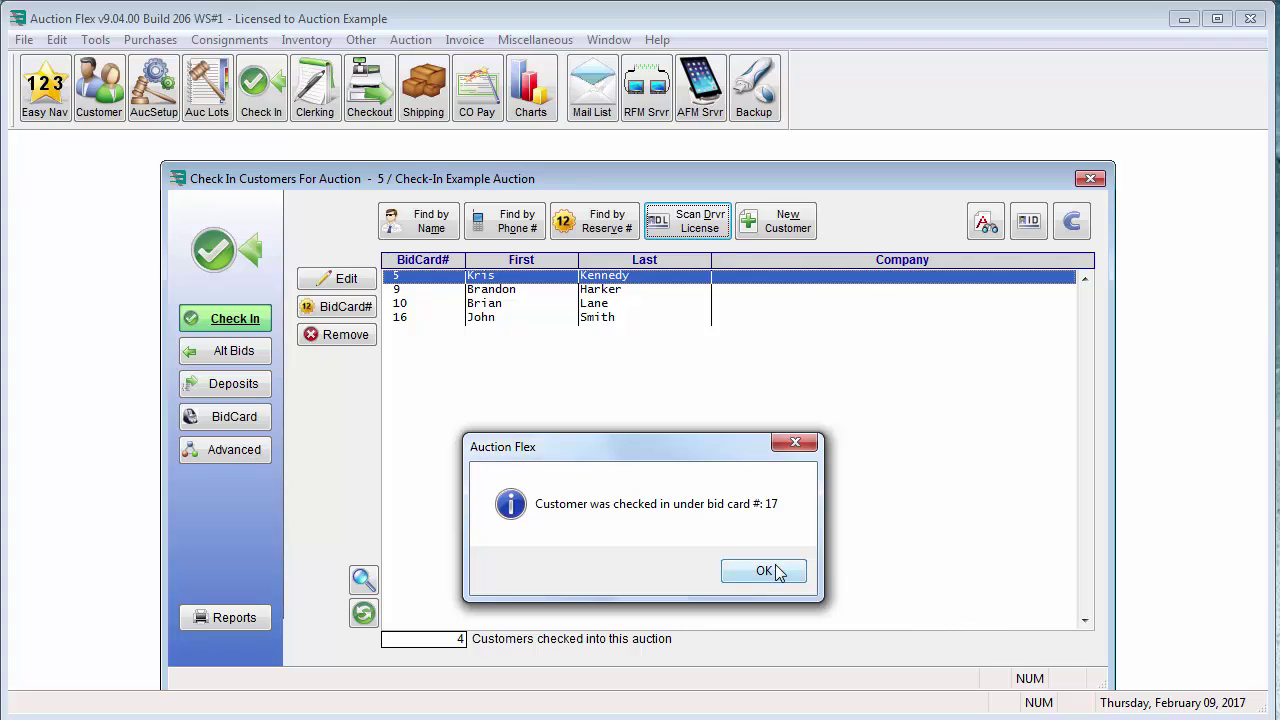
click(772, 572)
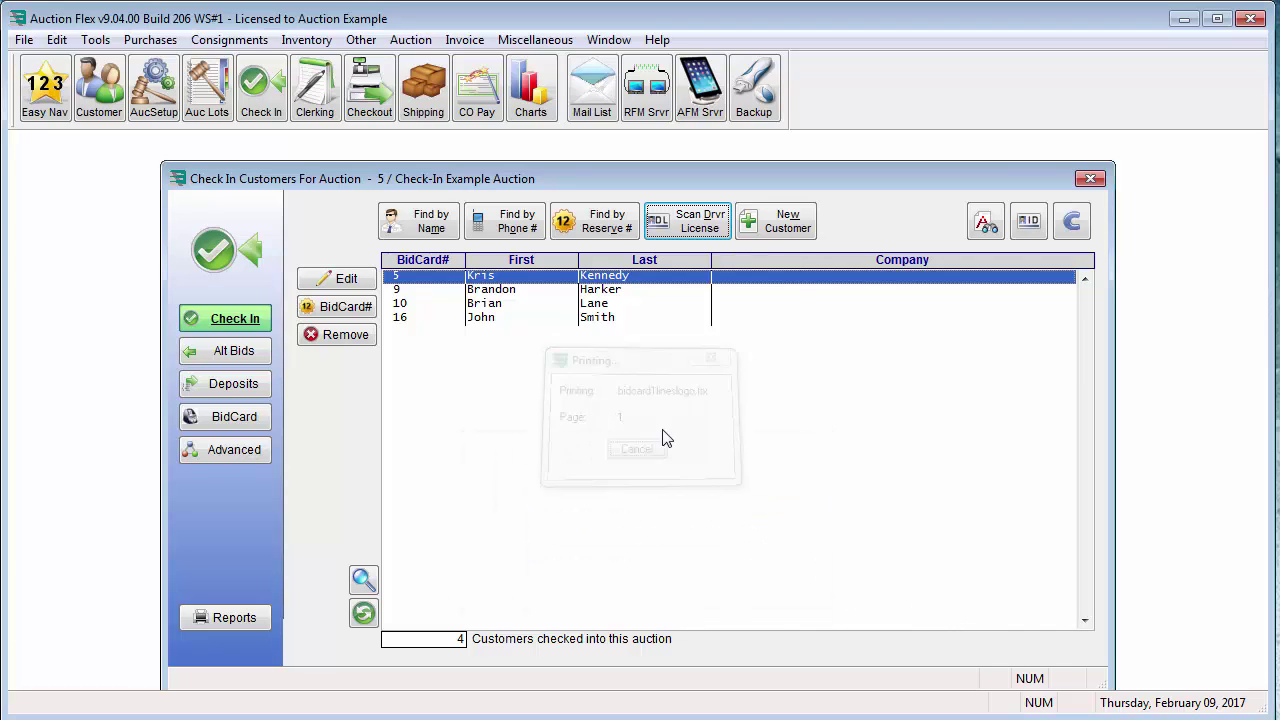
Remove the bid card 17 customer from auction 5's check-in list and confirm
click(352, 336)
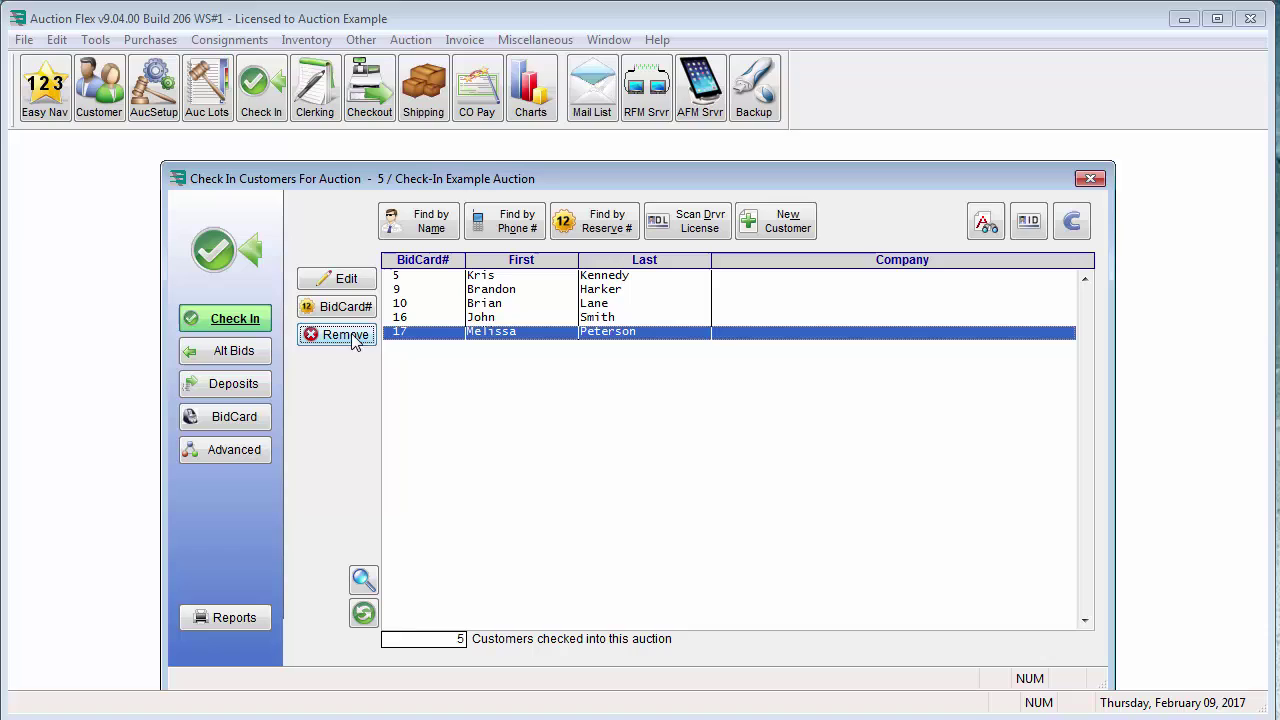
click(679, 571)
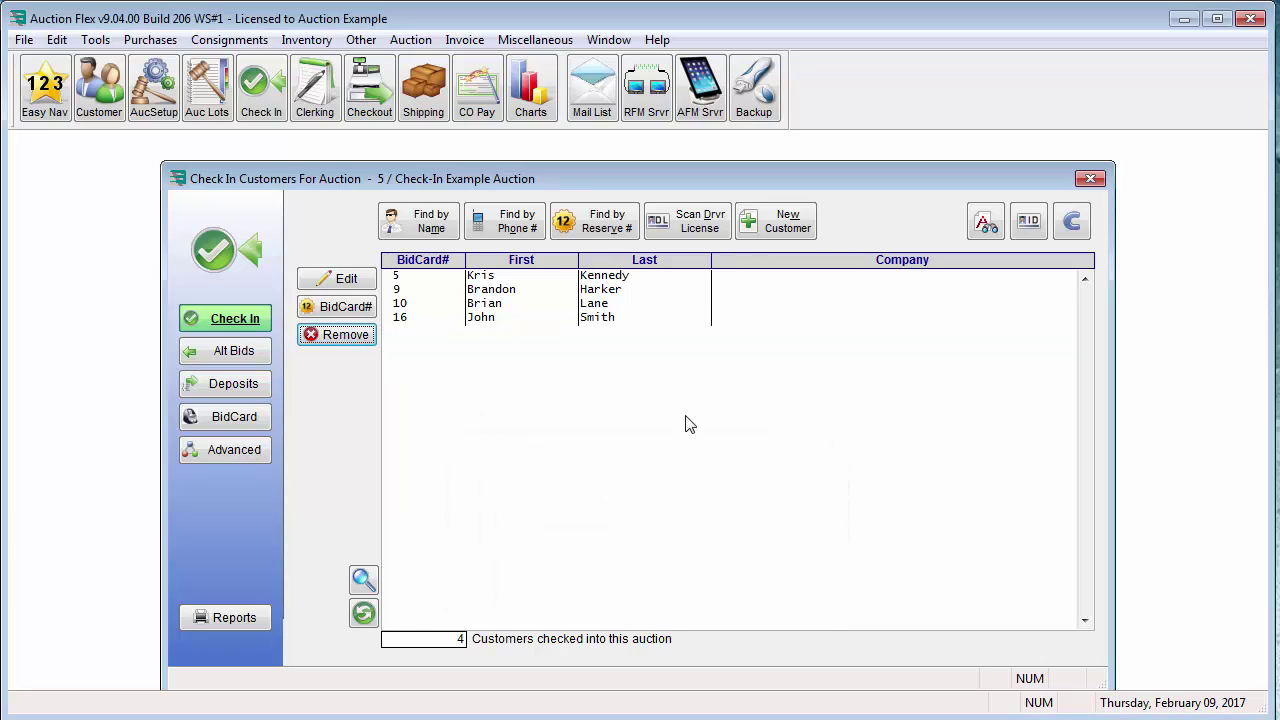
Rescan the same driver's license, confirm the matched customer, and check them in as bid card 17
click(697, 232)
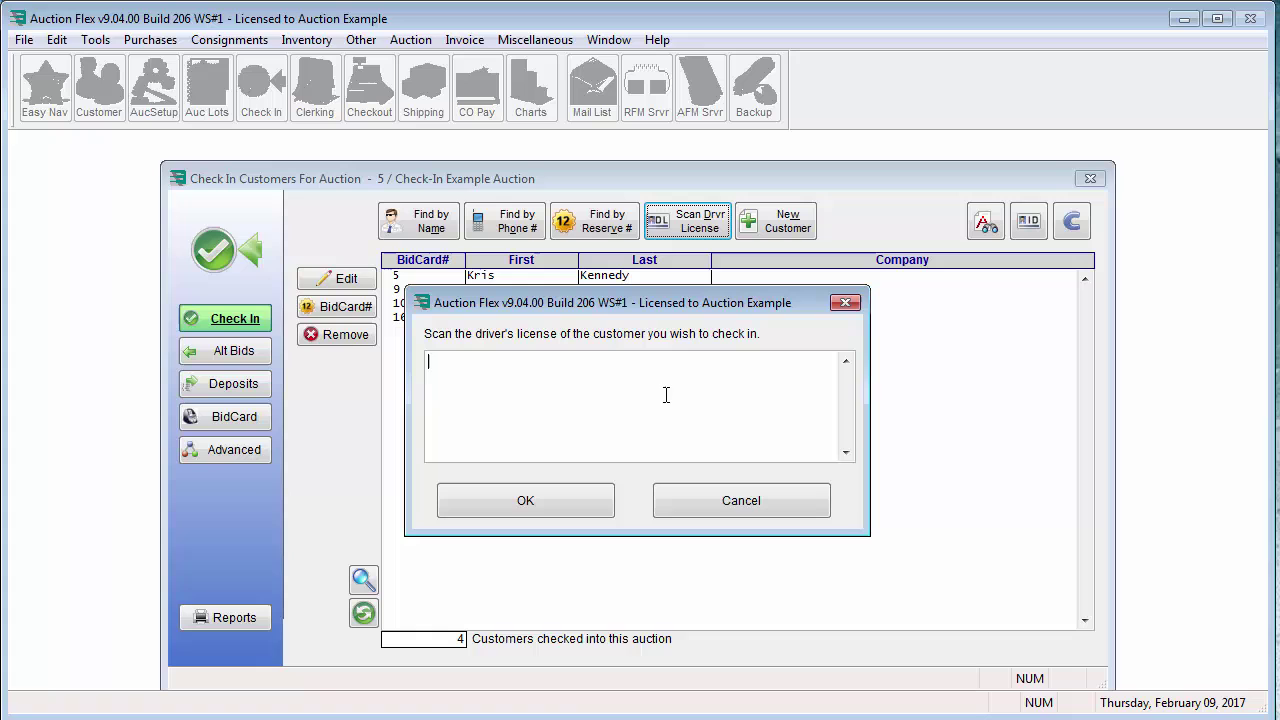
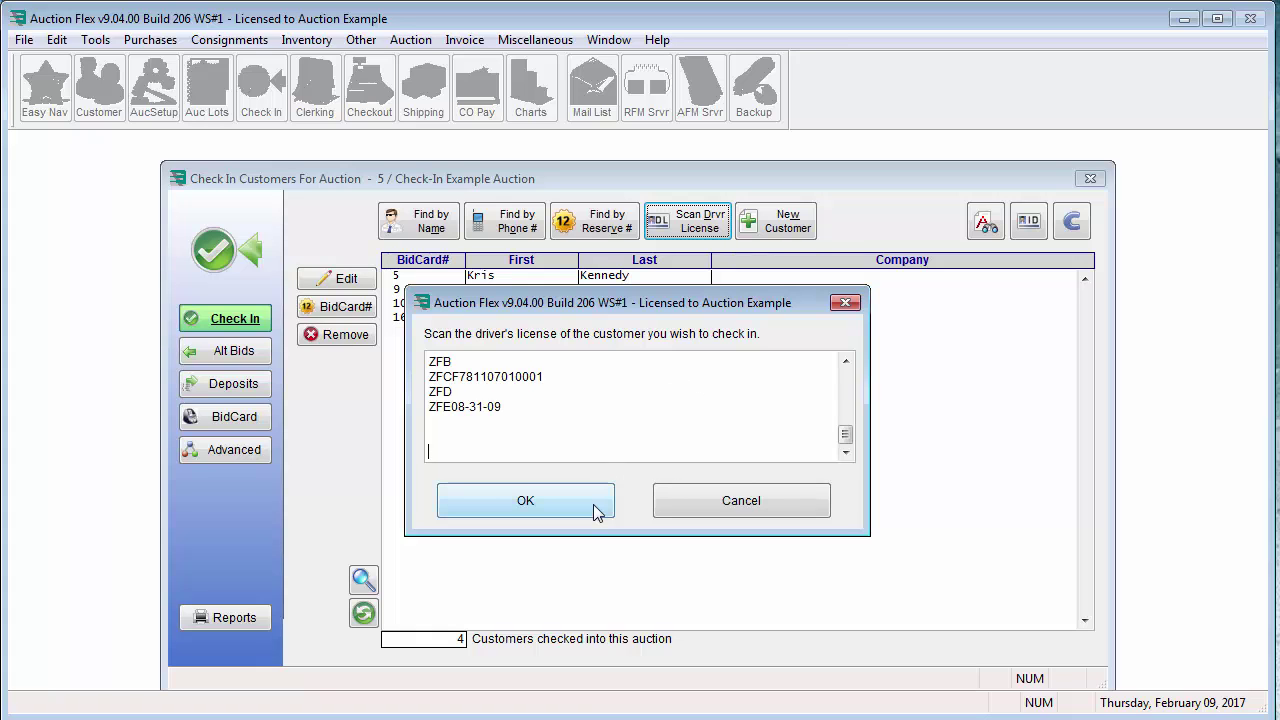
click(597, 511)
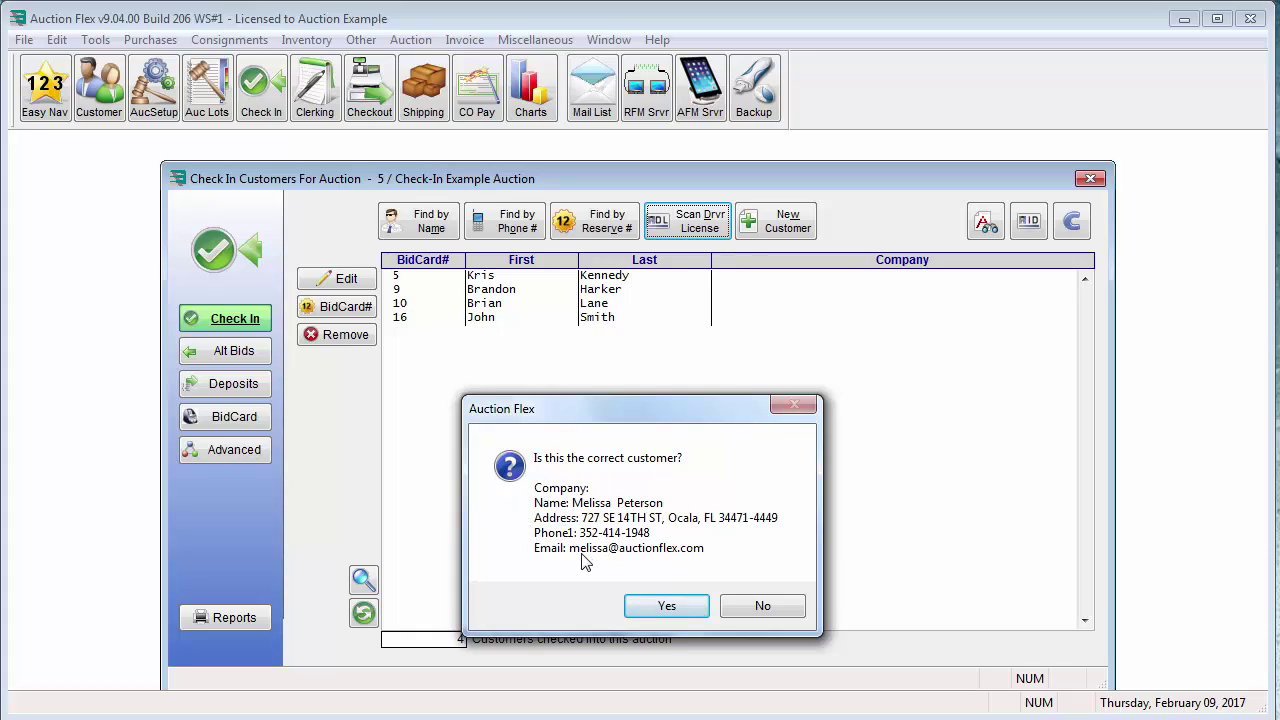
click(664, 607)
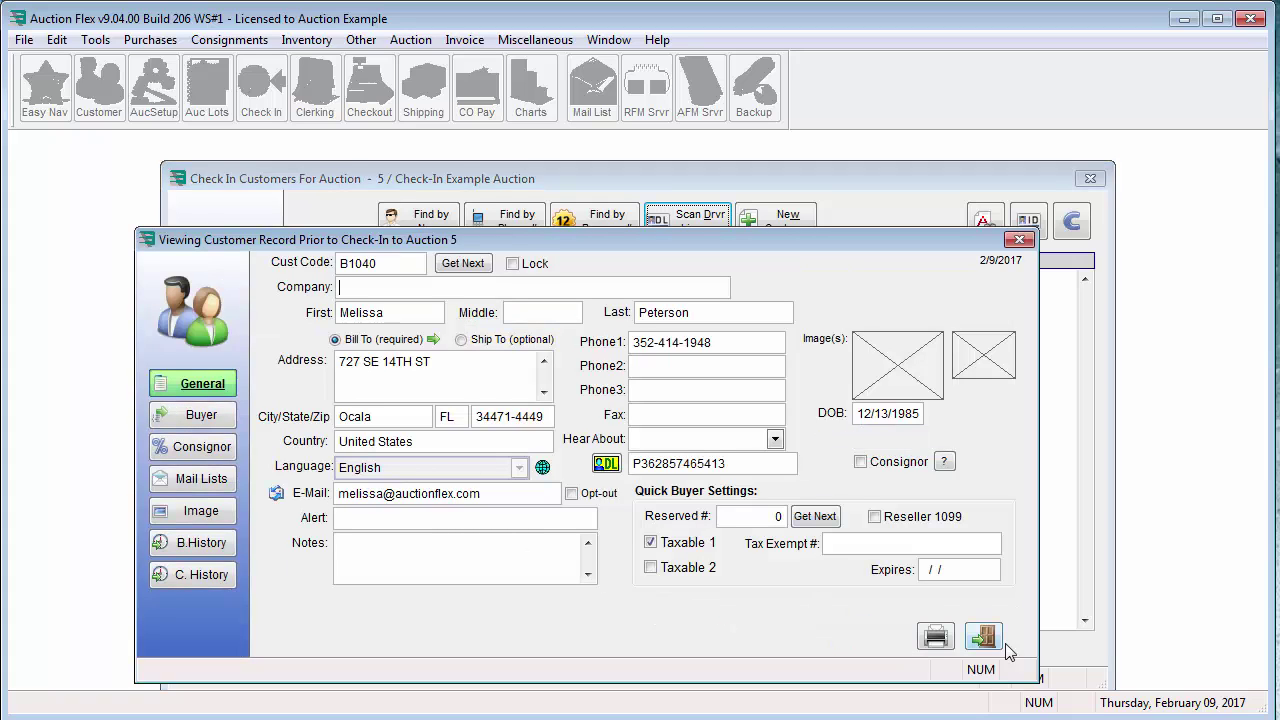
click(983, 636)
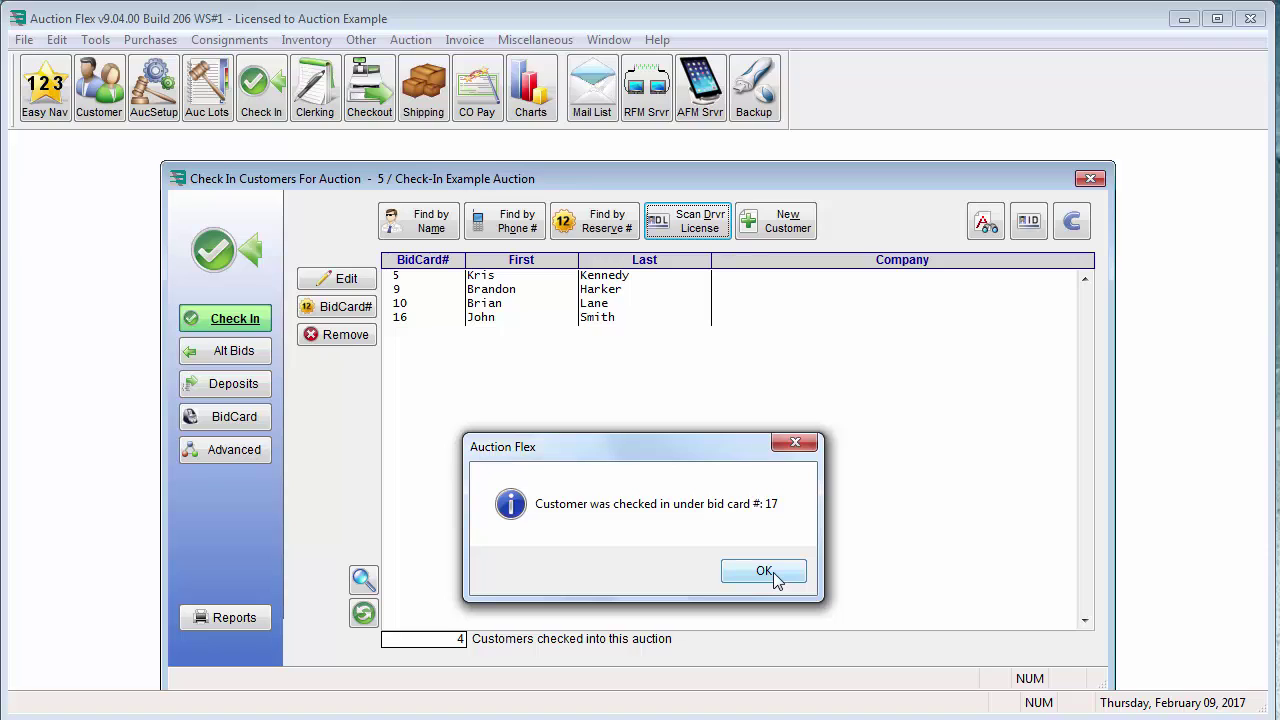
click(764, 572)
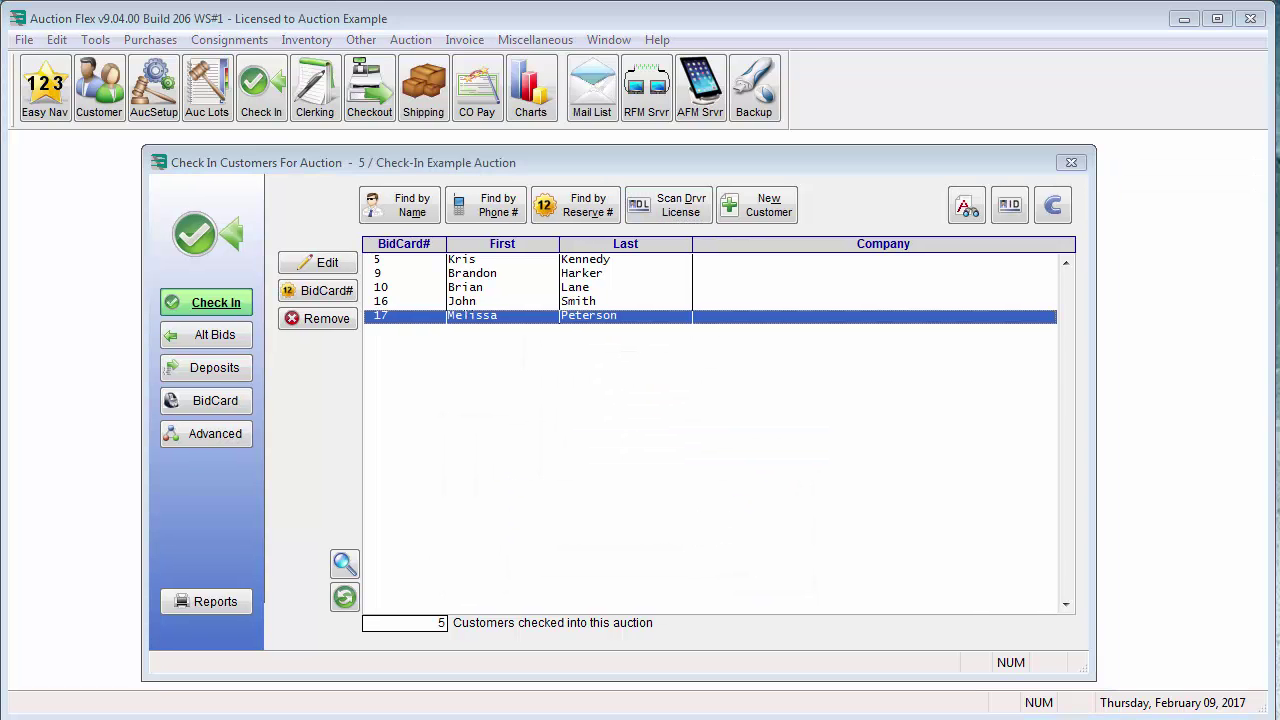